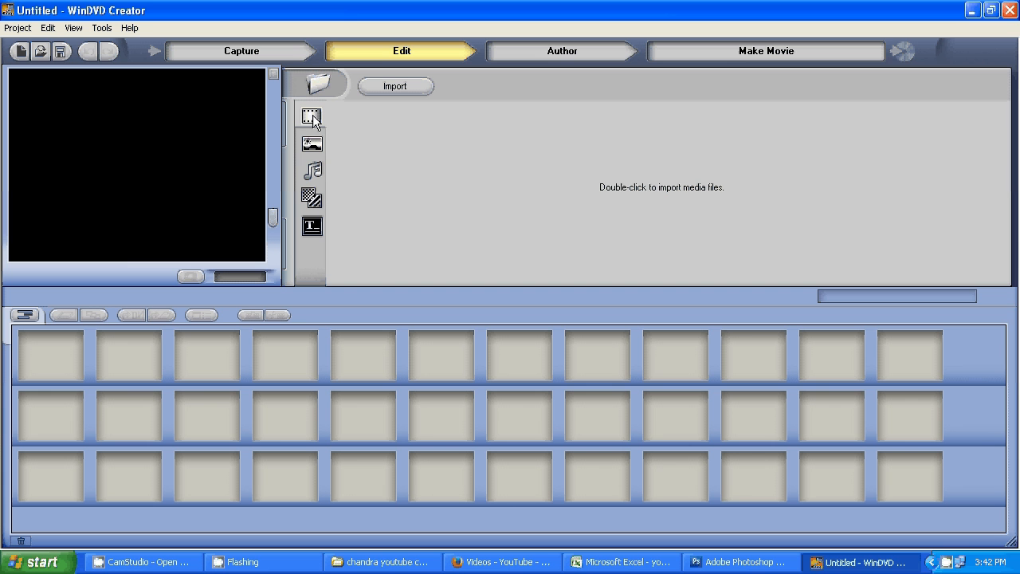
- Look through the video, image, audio, transition effects and title libraries, including the import dialogs for video and image files
double_click(663, 190)
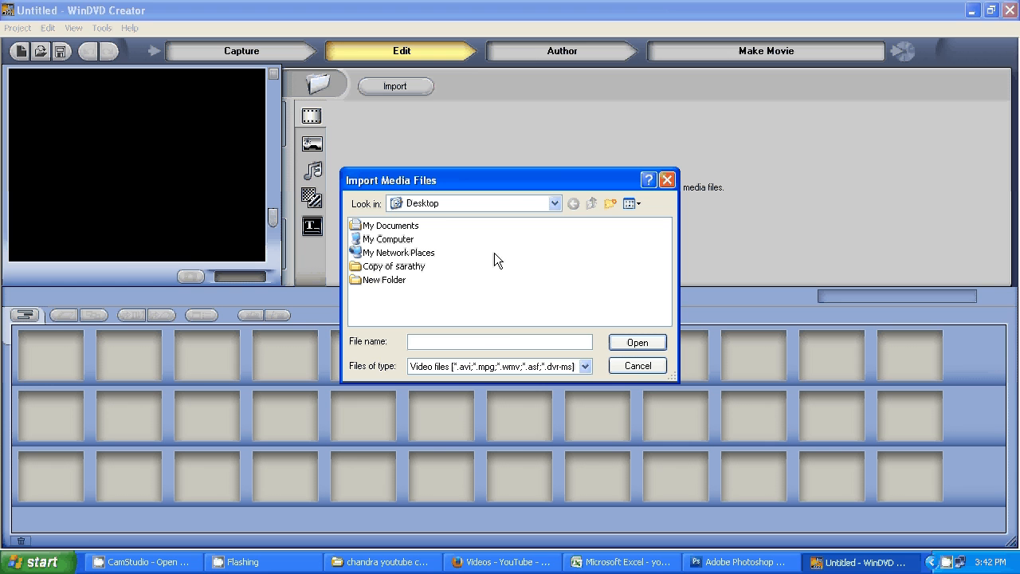
click(638, 366)
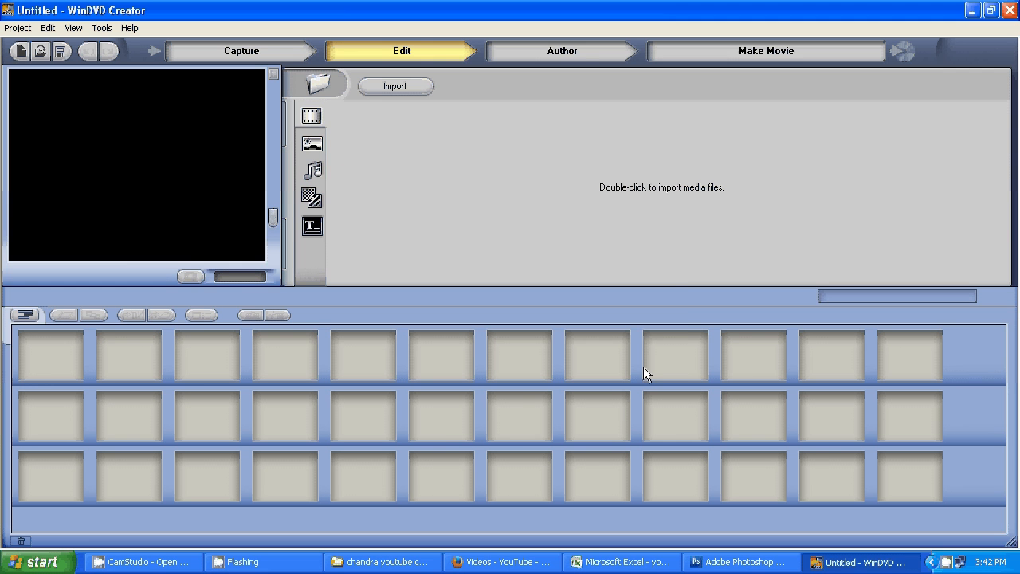
click(312, 145)
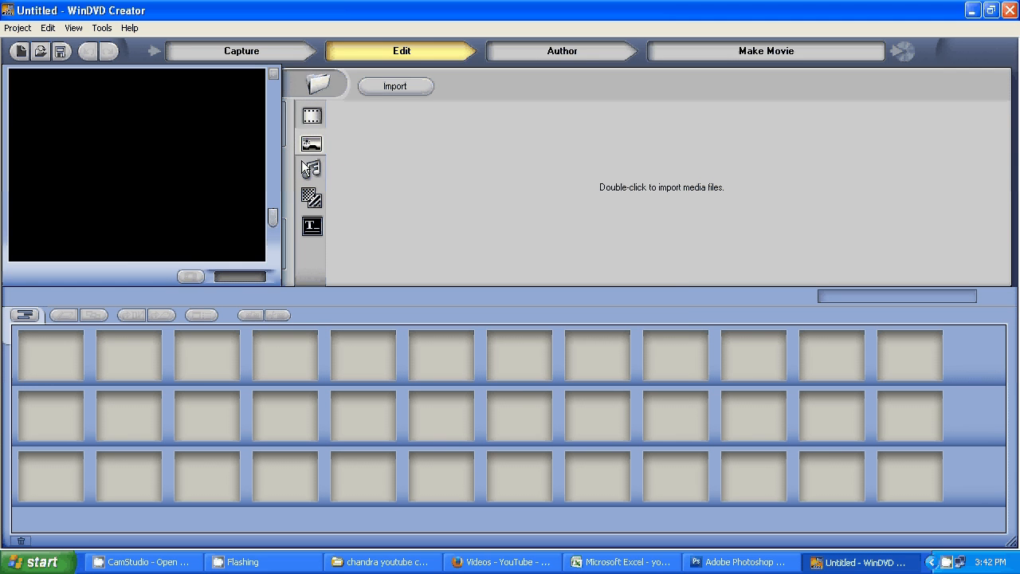
double_click(642, 190)
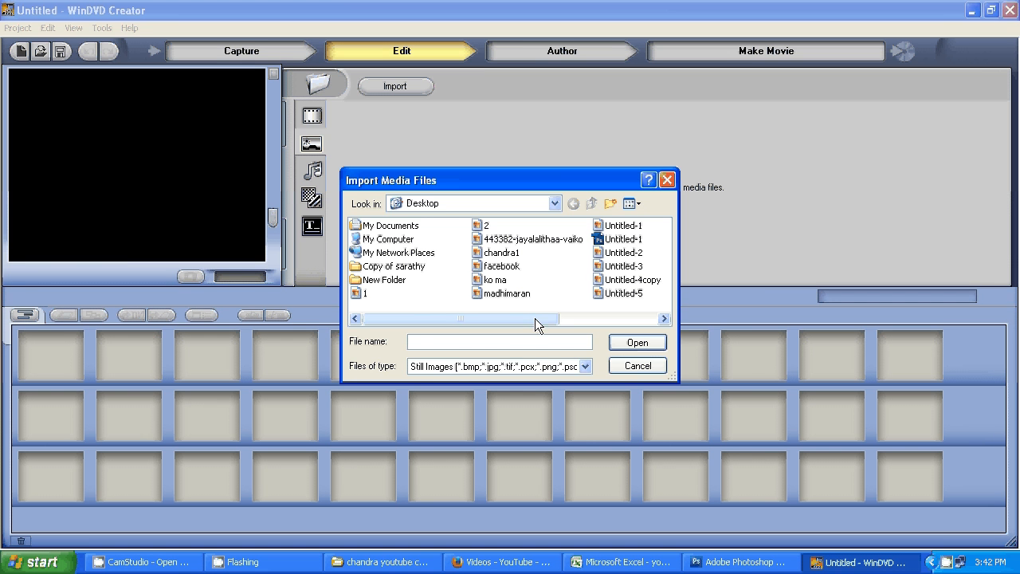
click(636, 365)
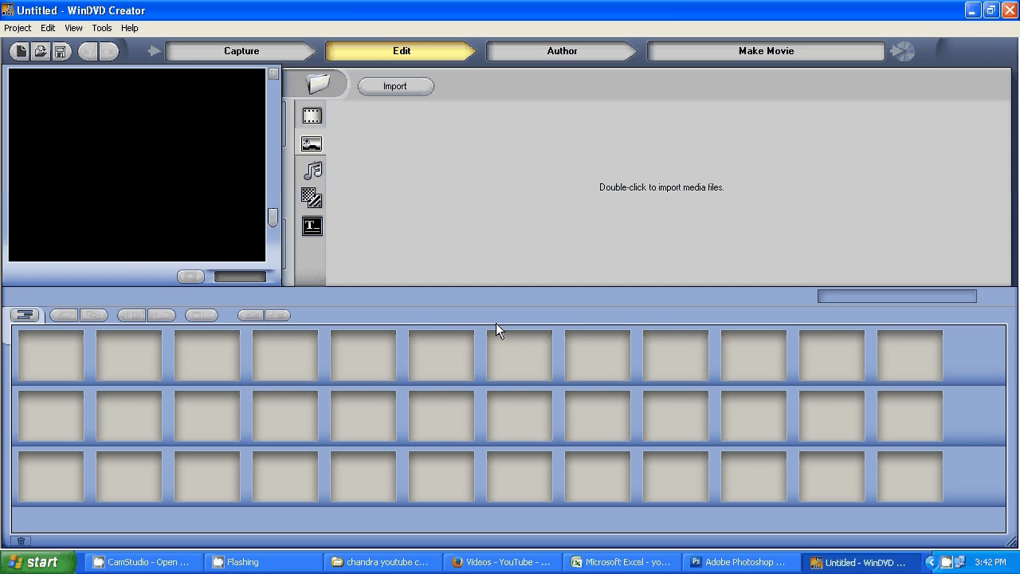
click(311, 170)
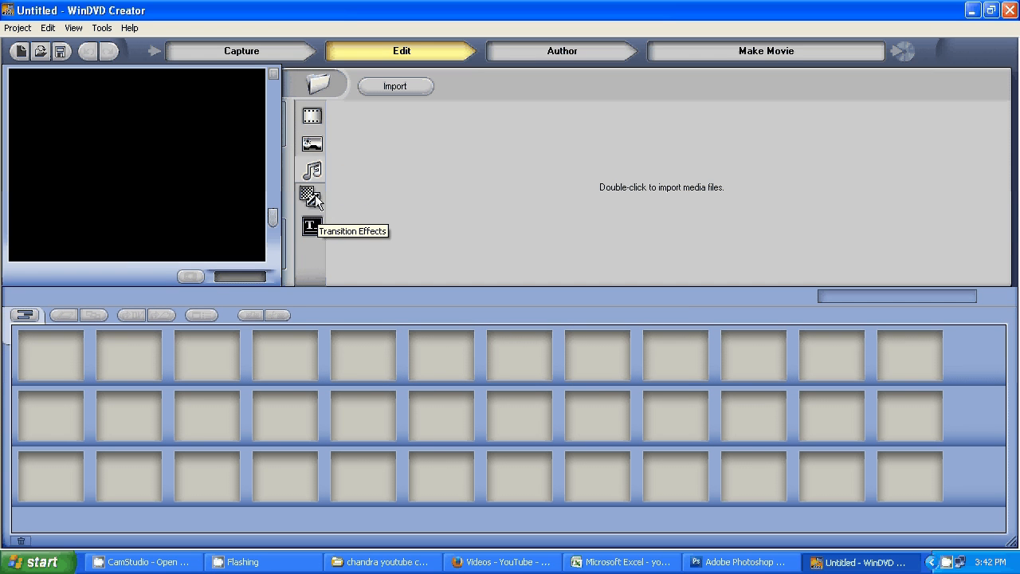
click(312, 197)
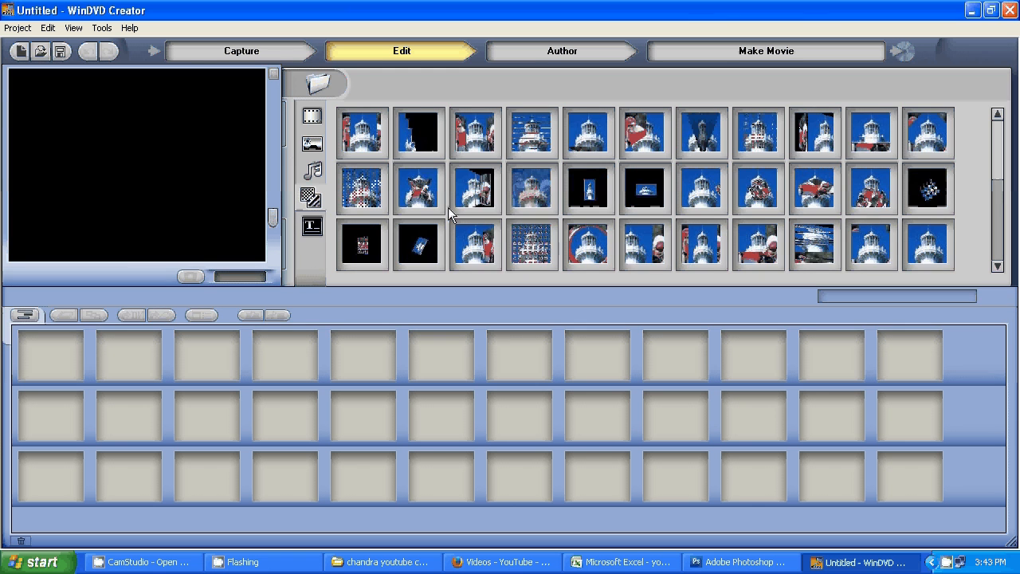
click(317, 227)
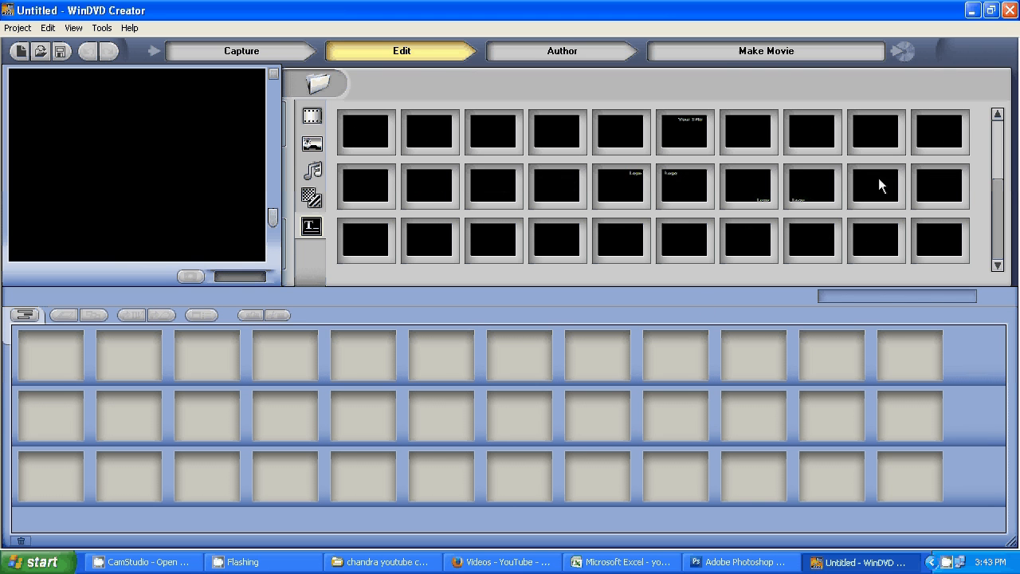
- Import the VTS_01_1 video from the Desktop into the video library, with the file filter set to all files
click(312, 116)
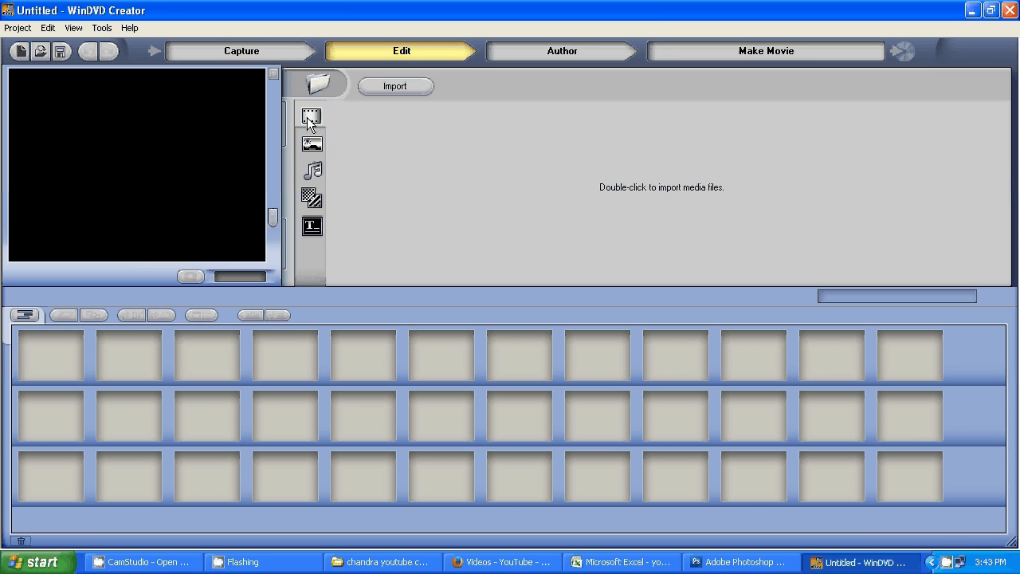
double_click(642, 185)
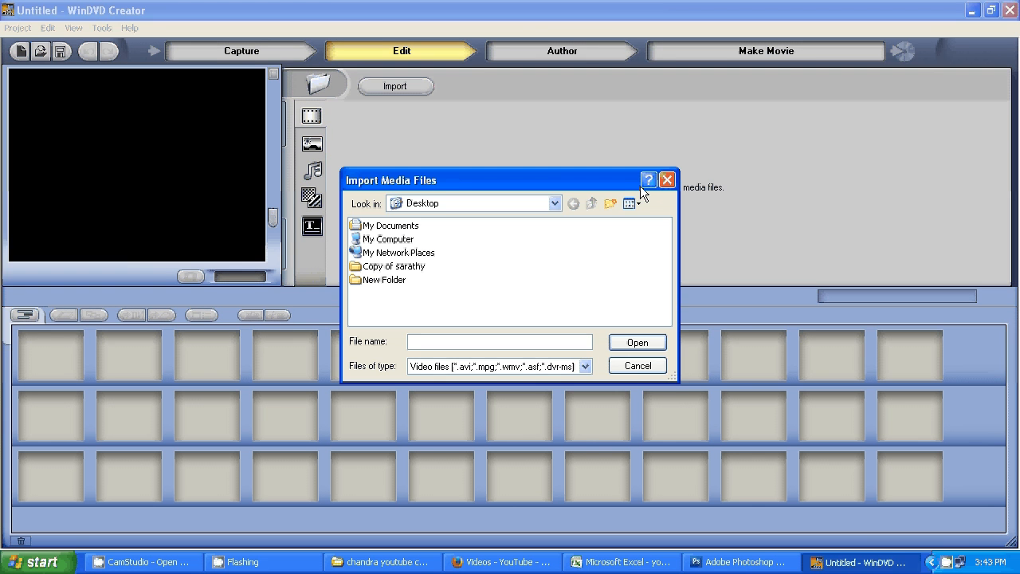
click(587, 366)
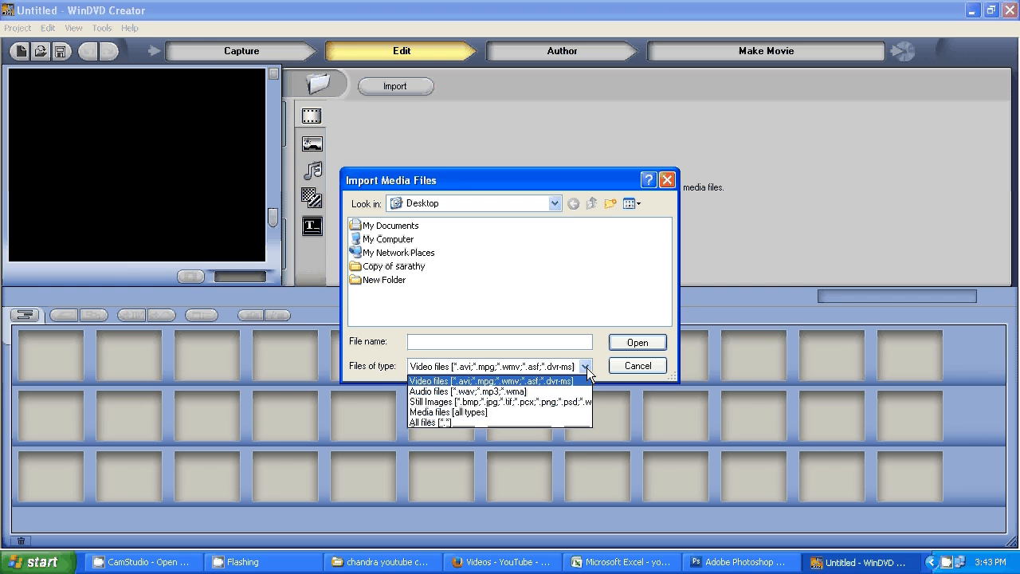
click(497, 421)
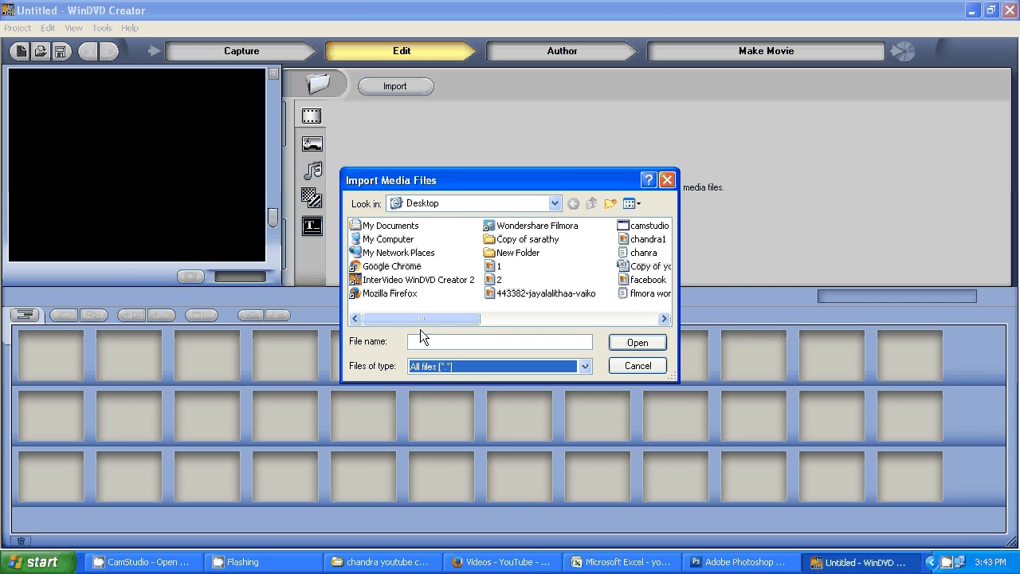
drag(457, 316, 598, 317)
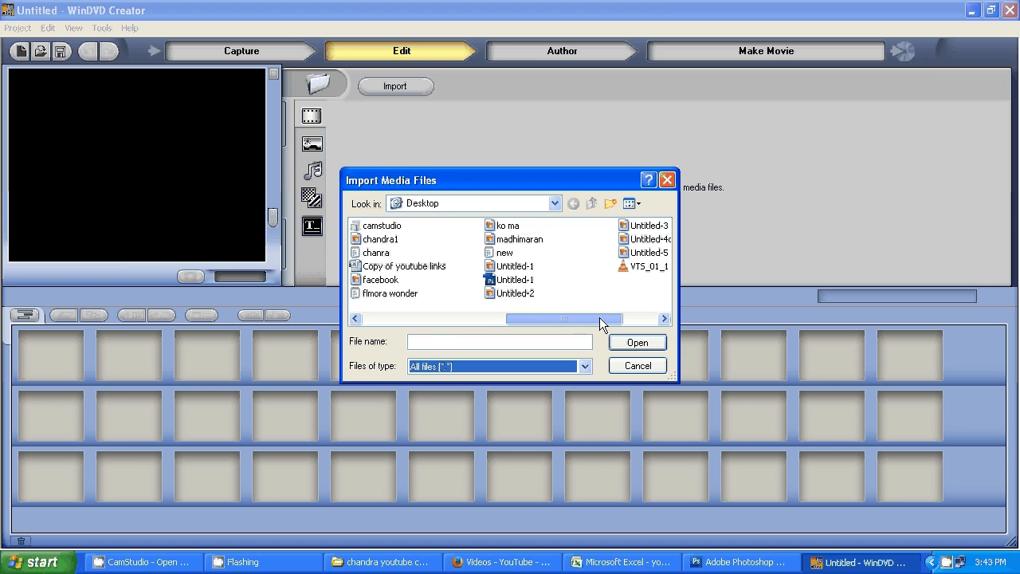
click(631, 268)
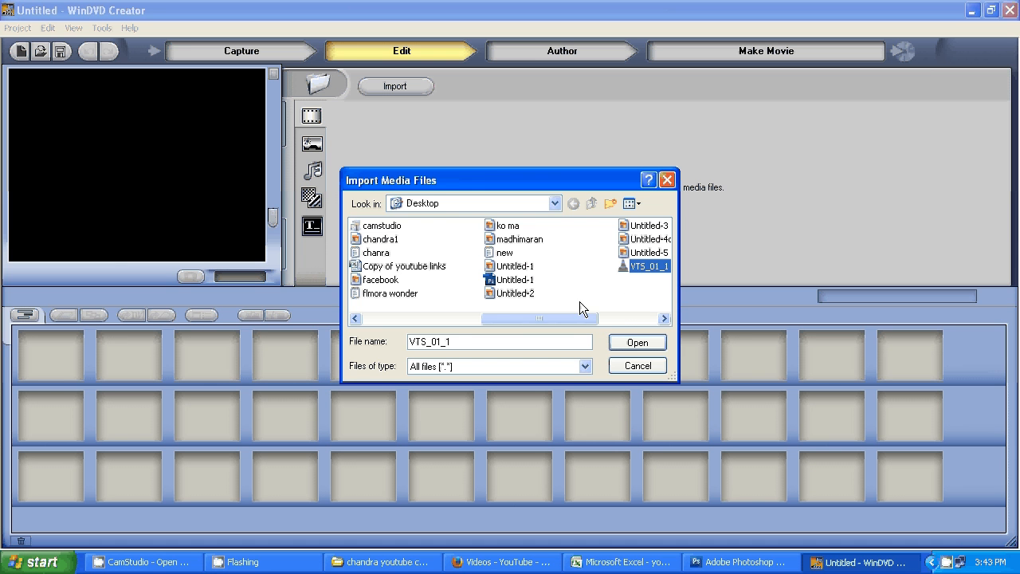
click(638, 342)
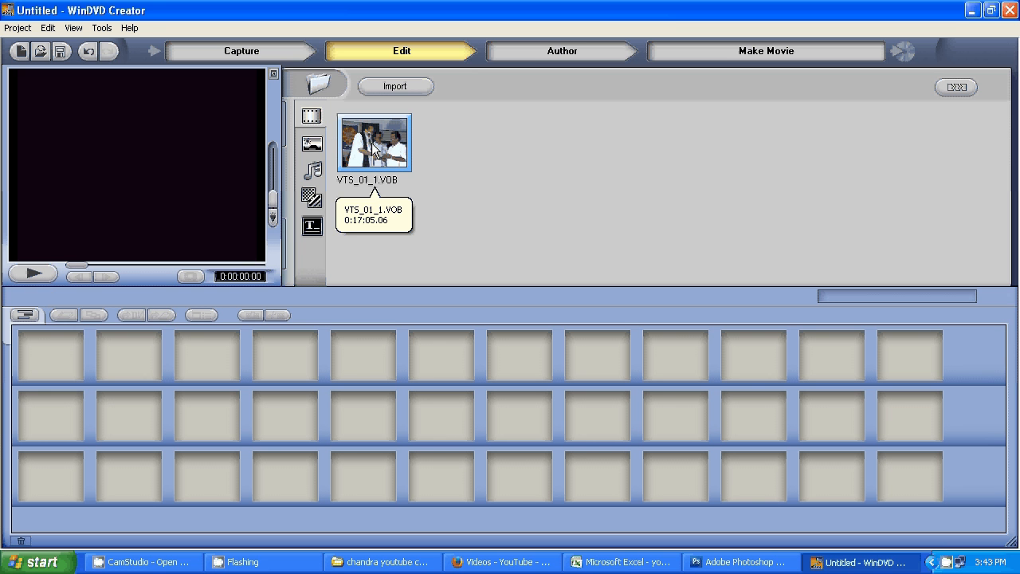
- Place the VTS_01_1.VOB clip in the first storyboard slot and preview its opening seconds in the timeline view
drag(371, 143, 61, 359)
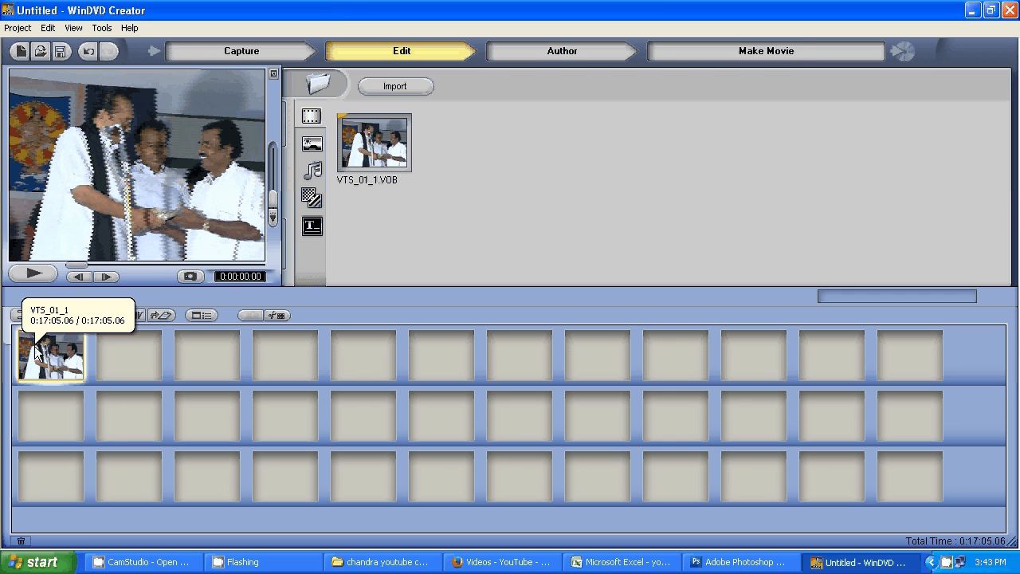
click(24, 315)
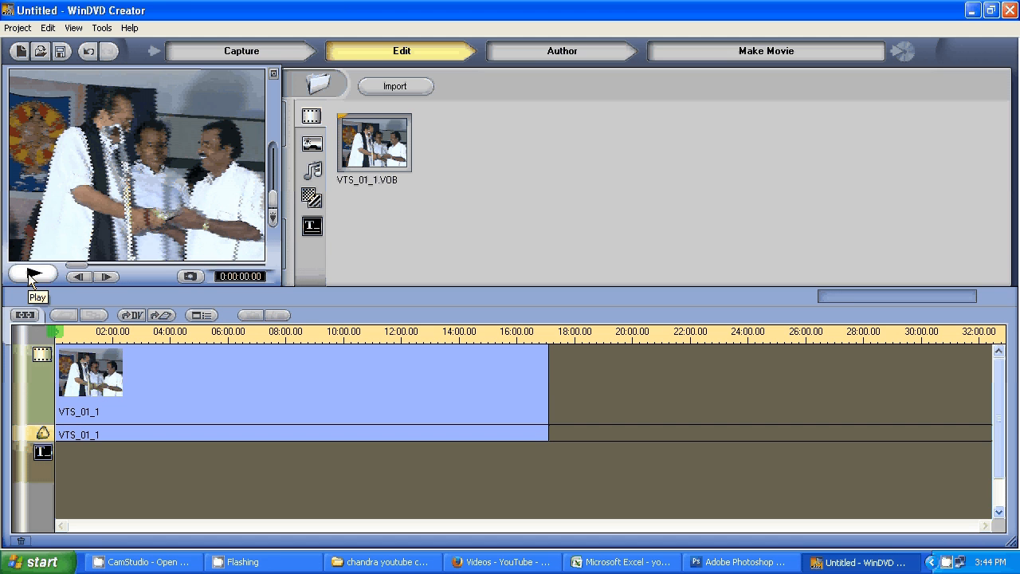
click(20, 315)
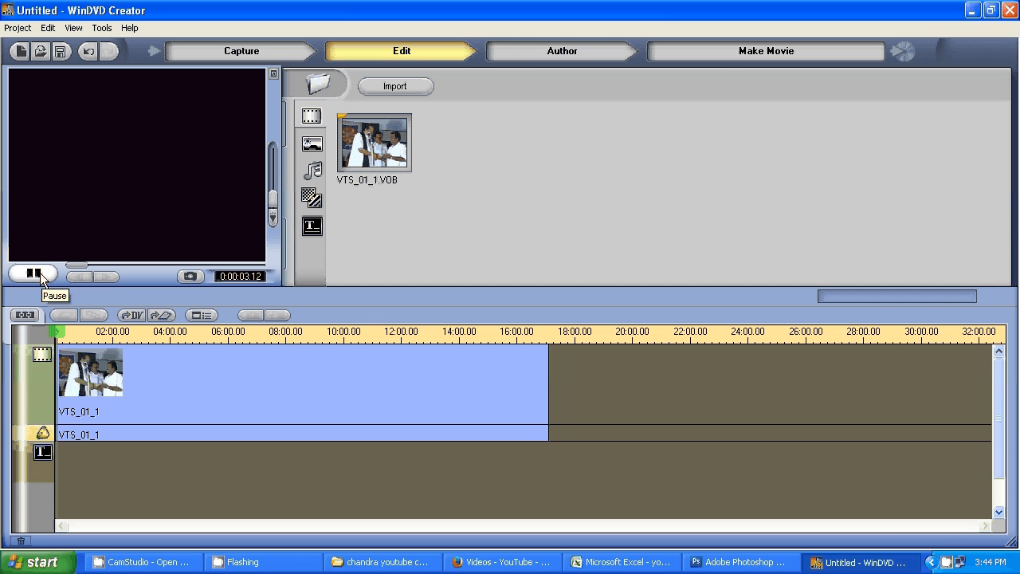
click(38, 279)
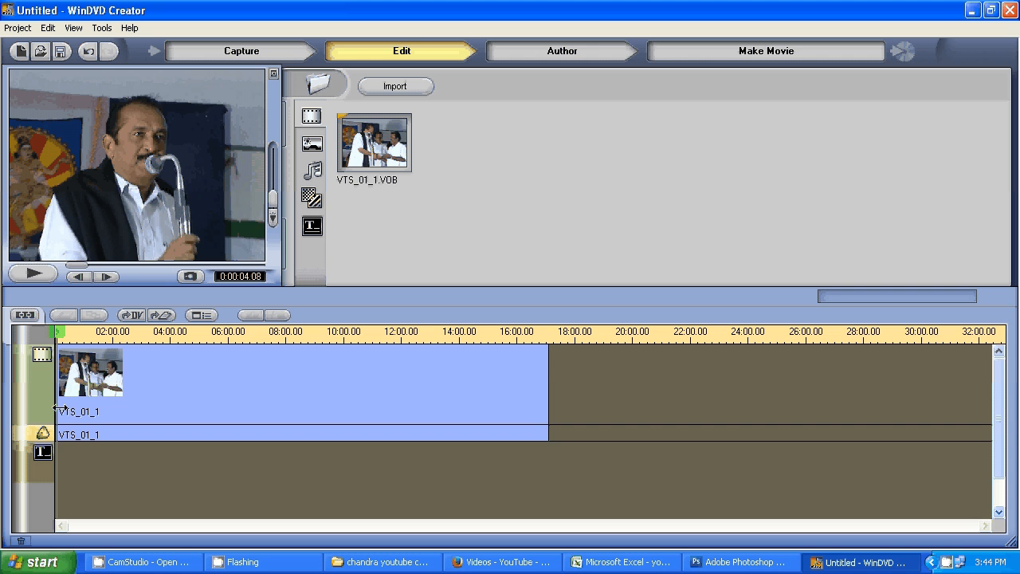
- Split the VTS_01_1 clip on the timeline at about 5:04, previewing the footage just before the cut
drag(60, 409, 128, 411)
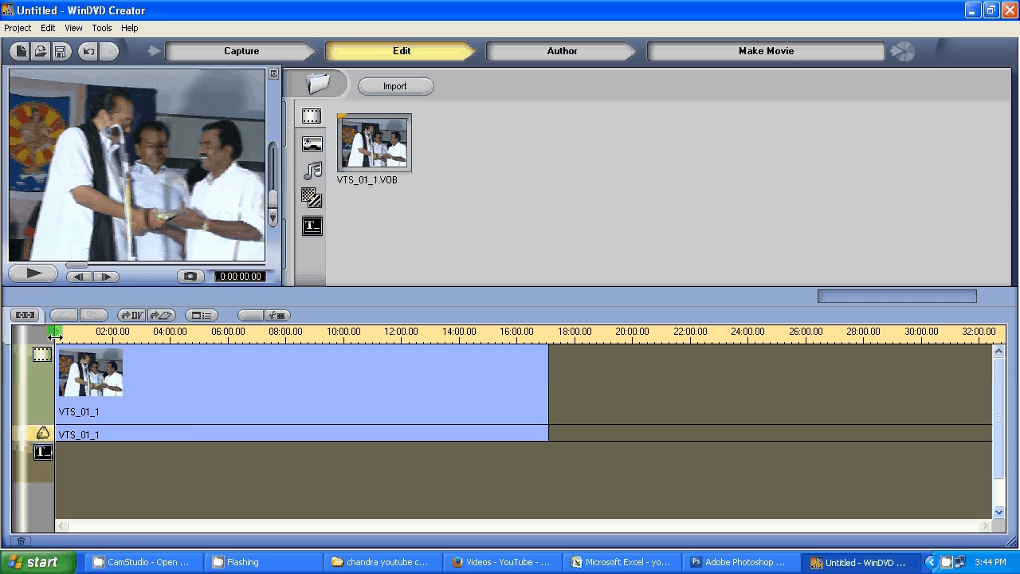
drag(54, 336, 200, 360)
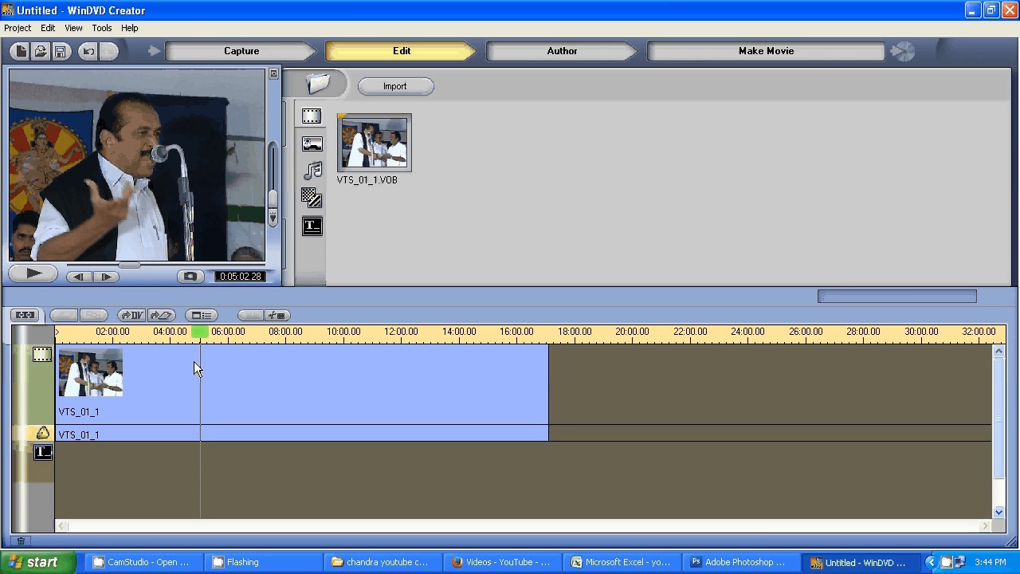
click(32, 275)
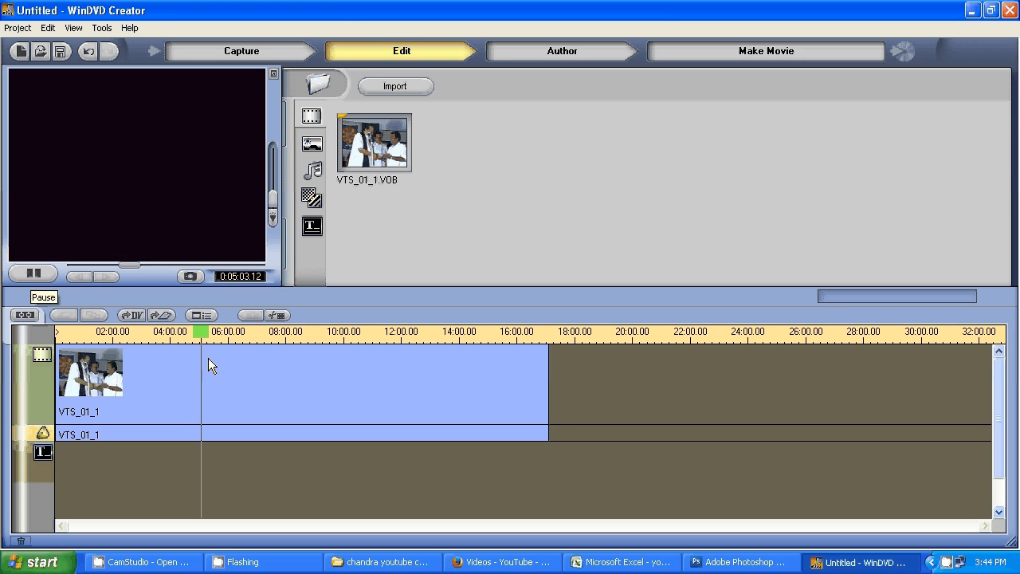
click(38, 279)
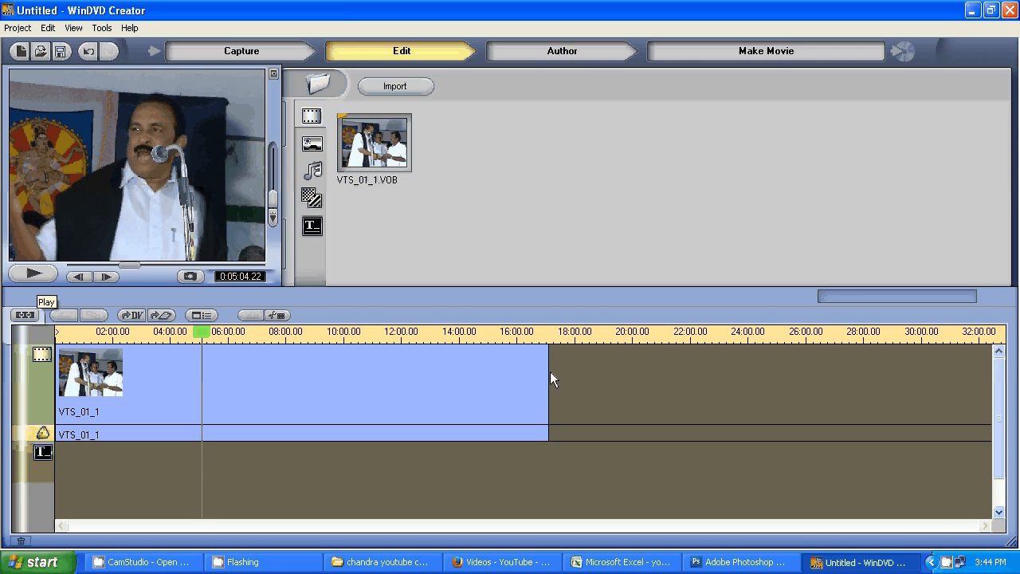
click(274, 316)
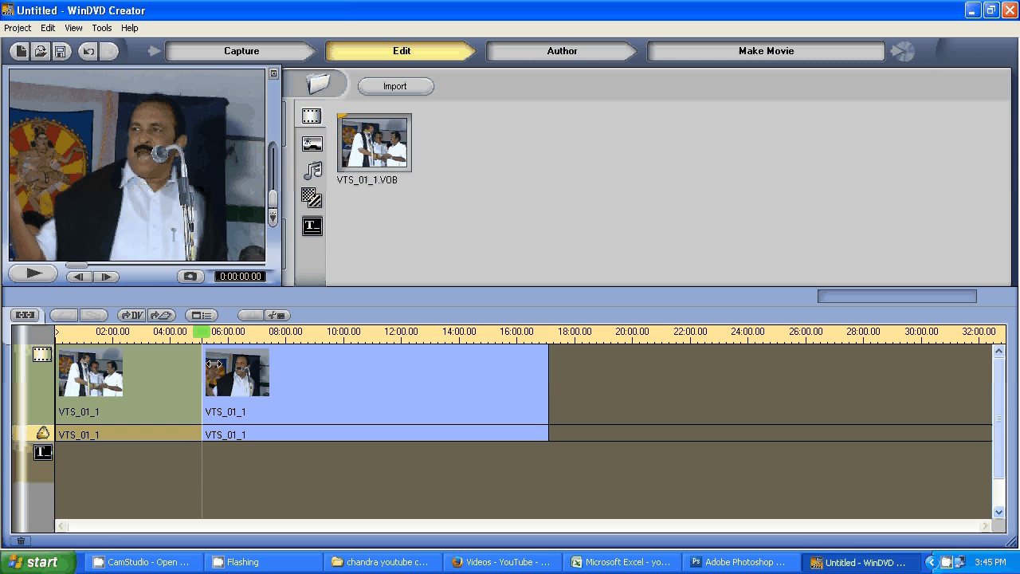
- Split the remaining footage on the timeline at about the 10-minute and 15-minute marks
drag(205, 345, 344, 341)
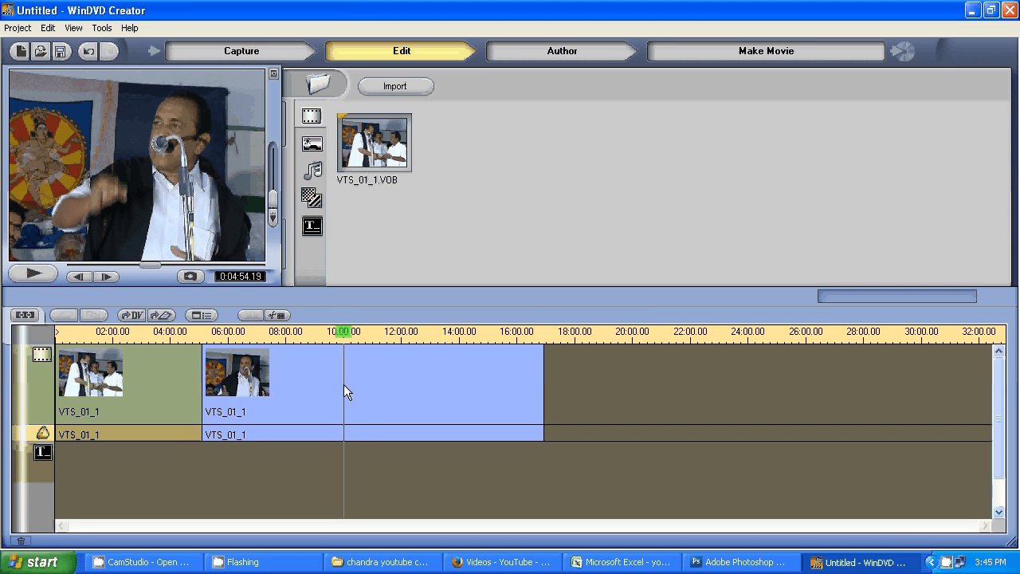
click(272, 316)
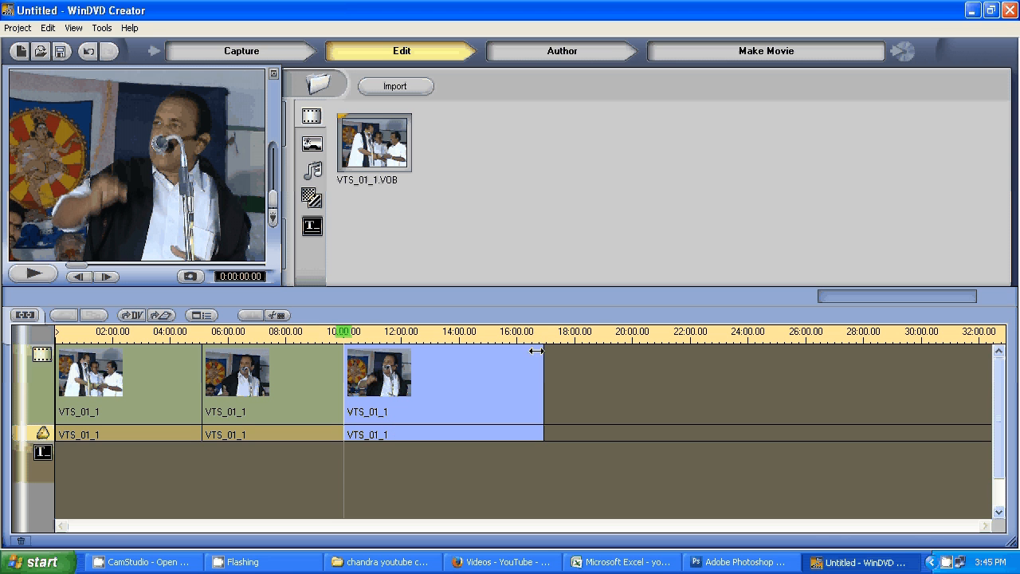
drag(542, 349, 707, 348)
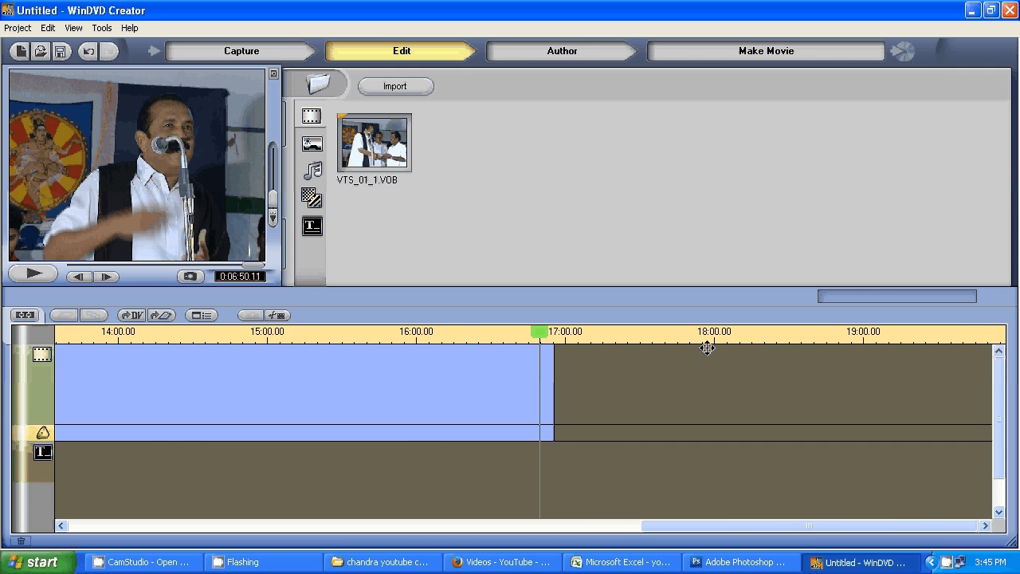
mouse_move(659, 524)
mouse_down()
mouse_move(501, 539)
mouse_move(90, 524)
mouse_move(733, 520)
mouse_up()
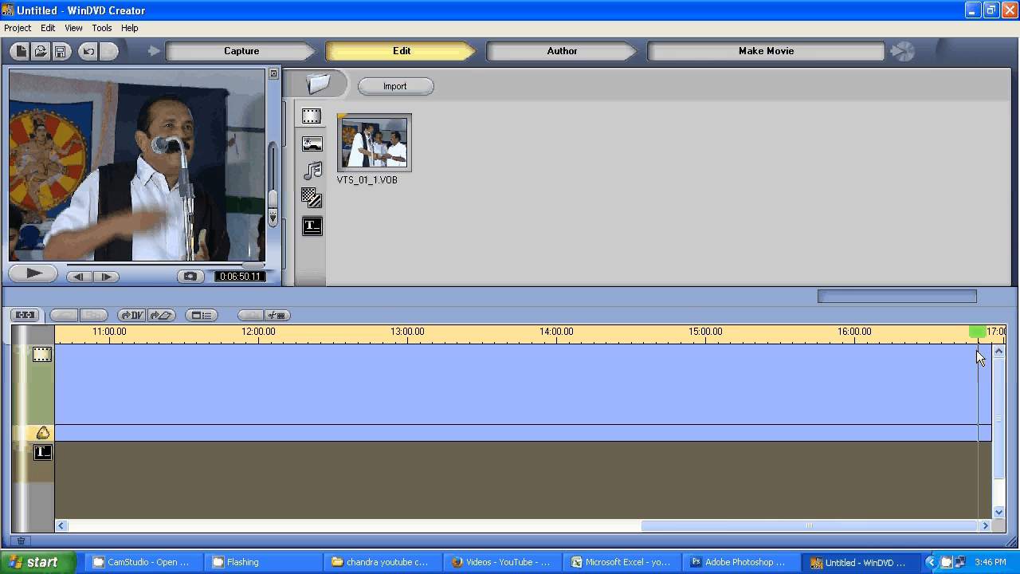
mouse_move(980, 340)
mouse_down()
mouse_move(465, 376)
mouse_move(104, 369)
mouse_move(706, 356)
mouse_up()
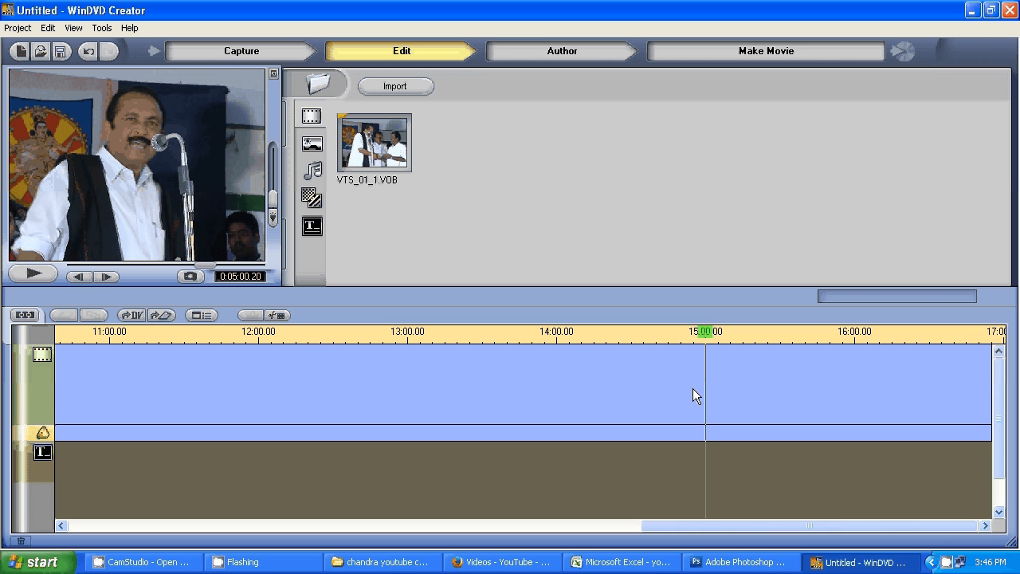
click(275, 316)
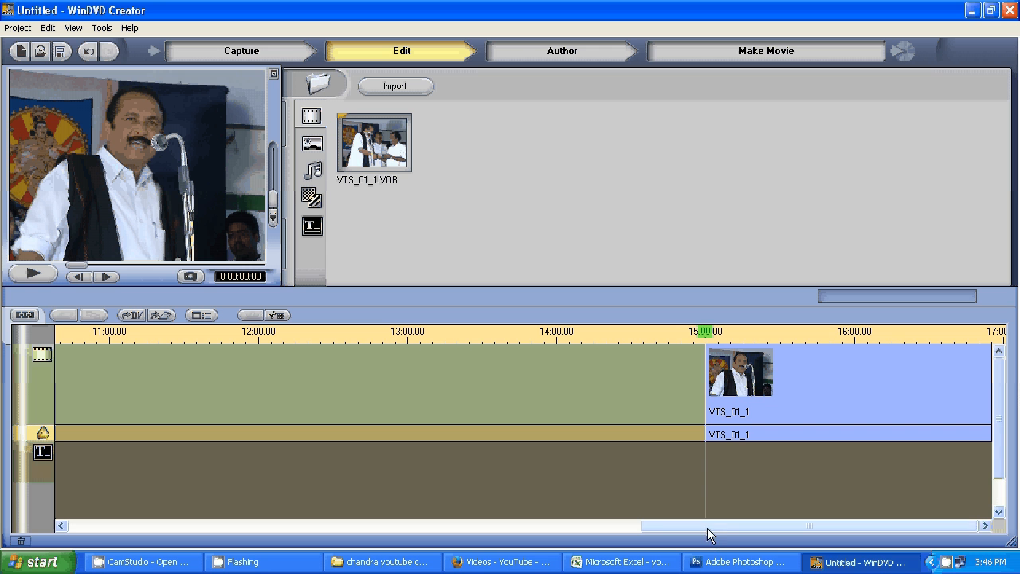
- Look back at the start of the timeline, return to the storyboard view and show the transition effects library
drag(699, 523, 66, 510)
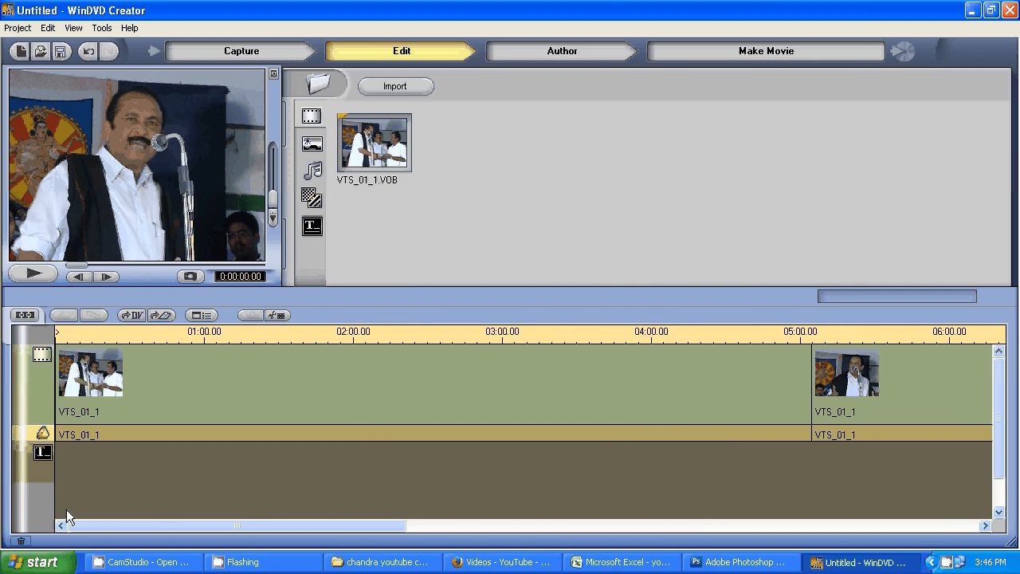
scroll(90, 417, down, 1)
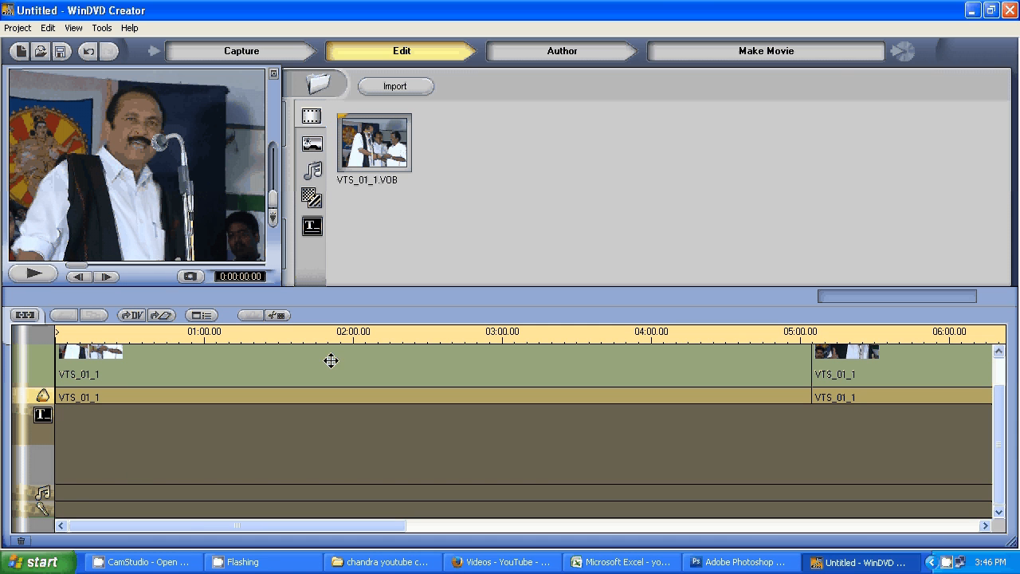
drag(1000, 391, 999, 361)
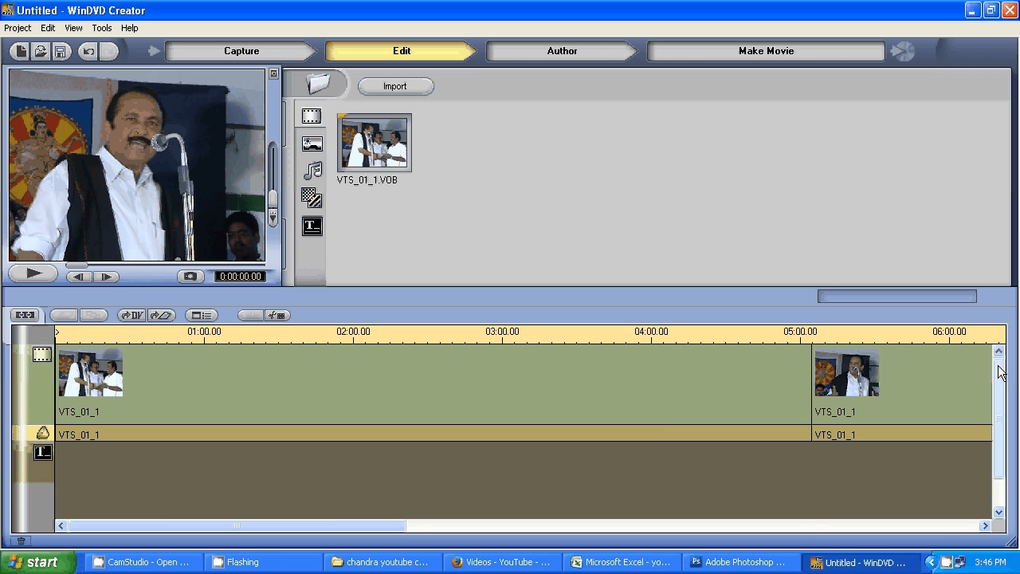
click(19, 318)
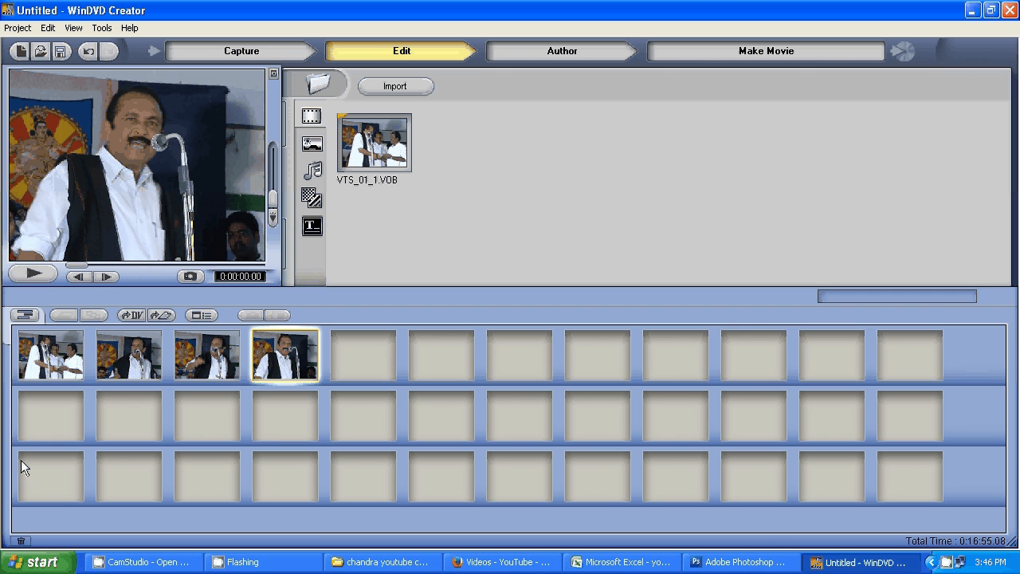
click(311, 202)
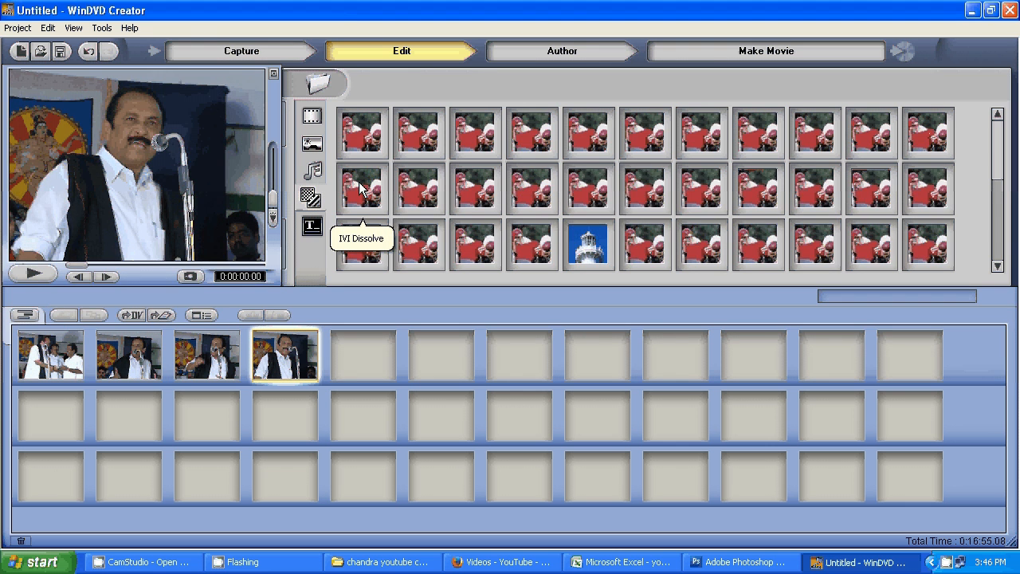
- Add the IVI Dissolve transition between the first and second clips on the storyboard
click(360, 188)
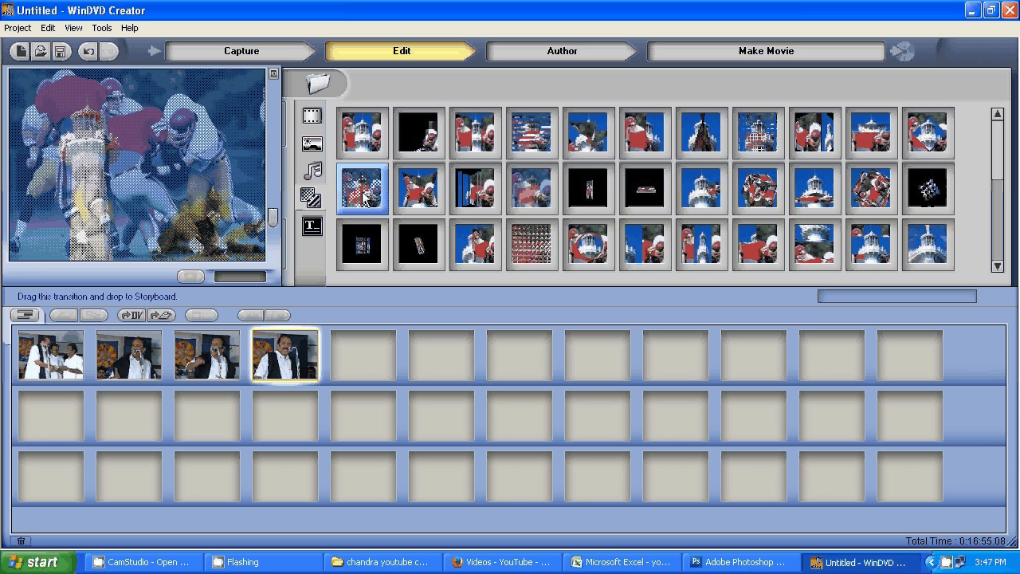
drag(362, 194, 92, 357)
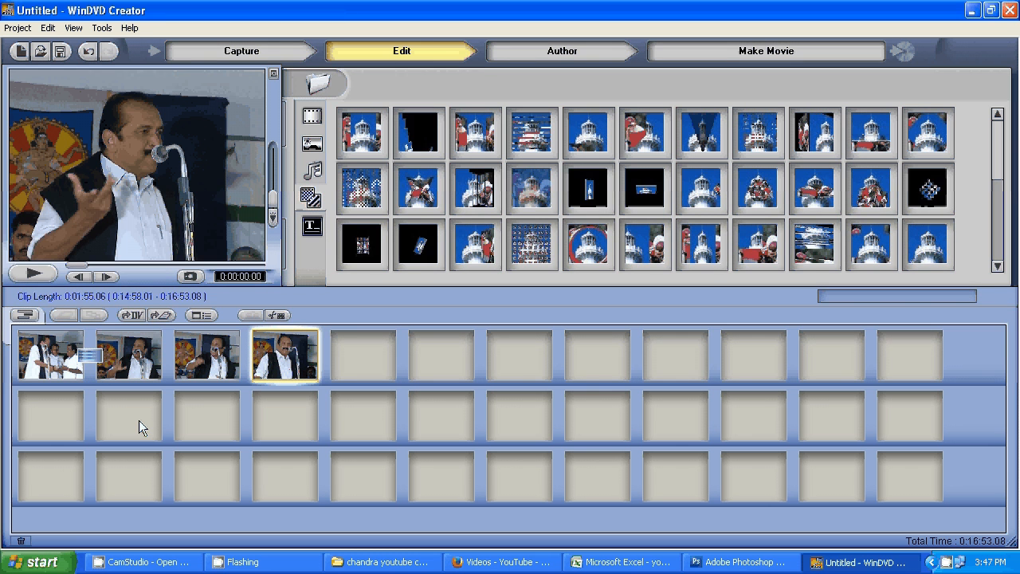
click(86, 359)
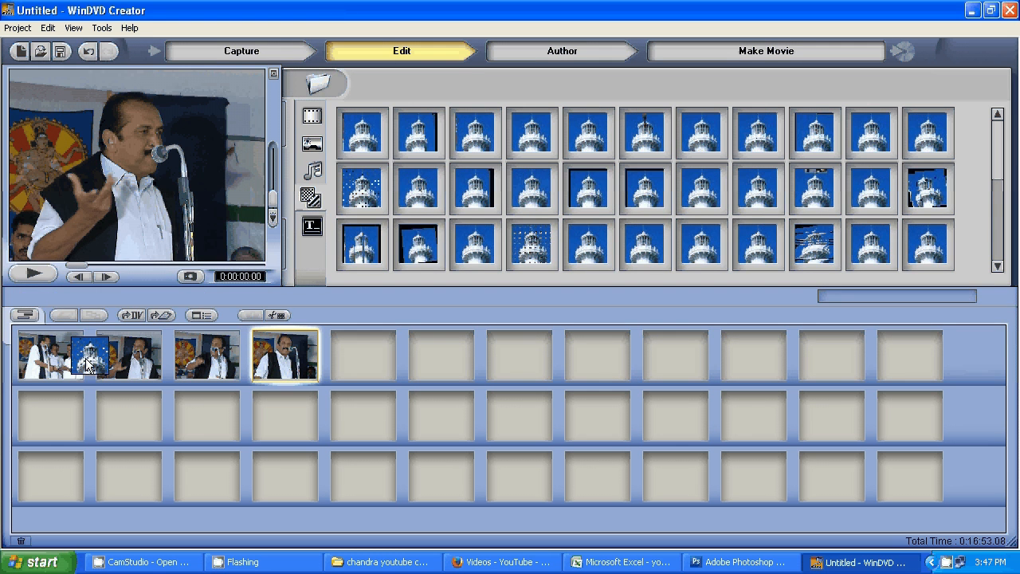
- Add the circular lens transition between the second and third clips and the rotating cube transition between the third and fourth
click(592, 252)
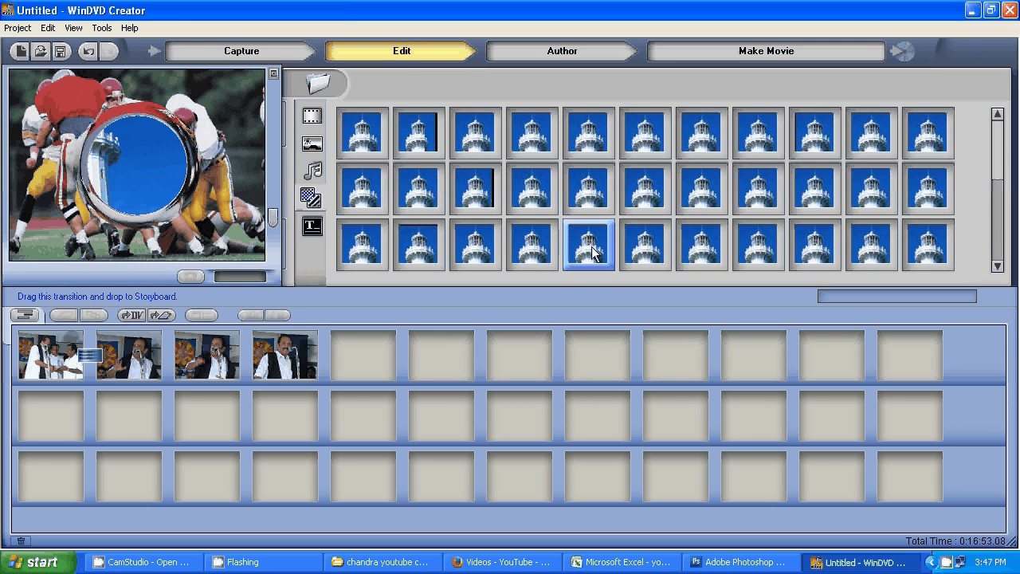
drag(592, 252, 169, 354)
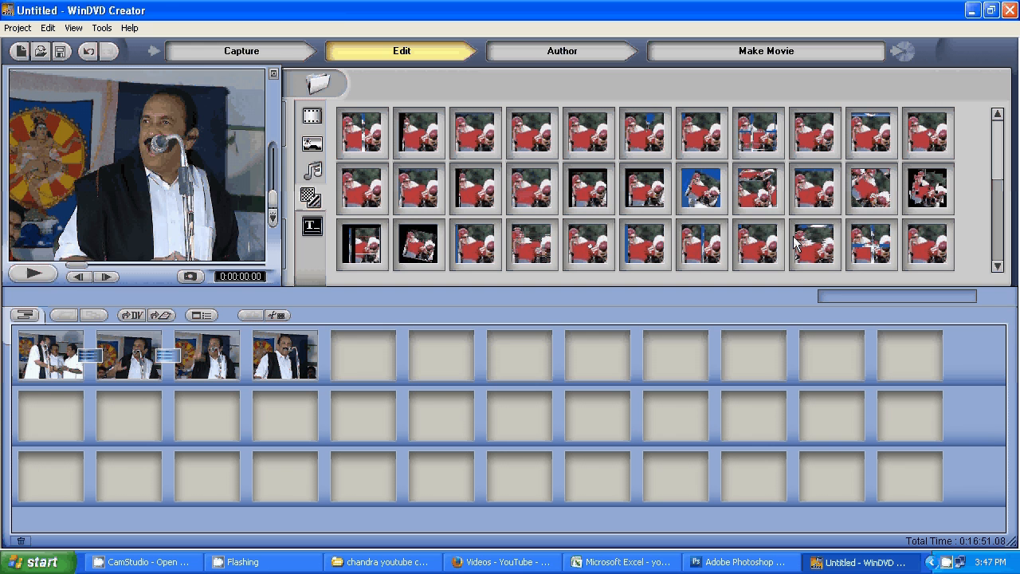
click(763, 199)
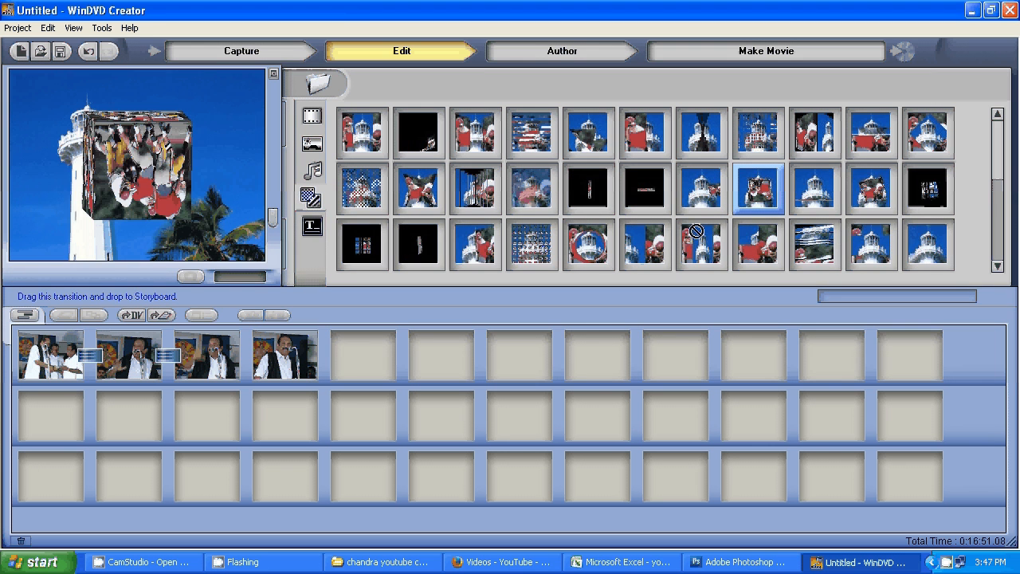
drag(696, 231, 261, 360)
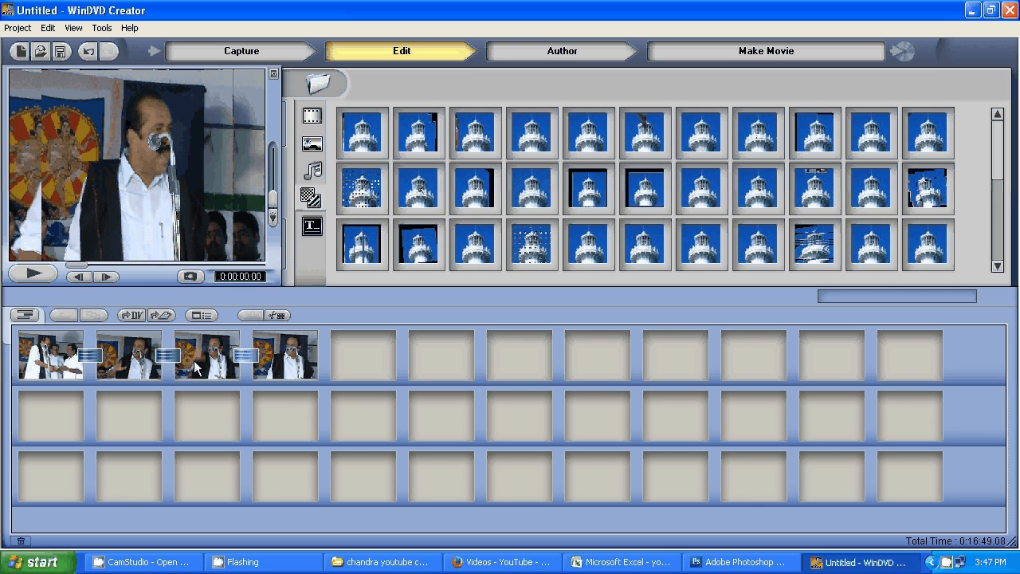
- Preview the transition between the third and fourth clips, replaying it from near its beginning
click(32, 274)
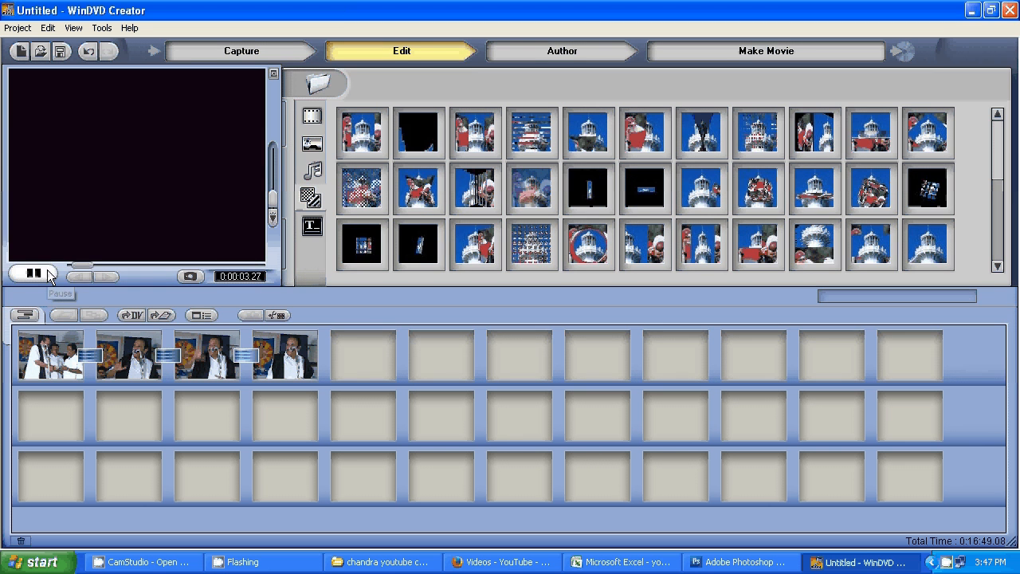
mouse_move(88, 269)
mouse_down()
mouse_move(167, 272)
mouse_move(71, 271)
mouse_up()
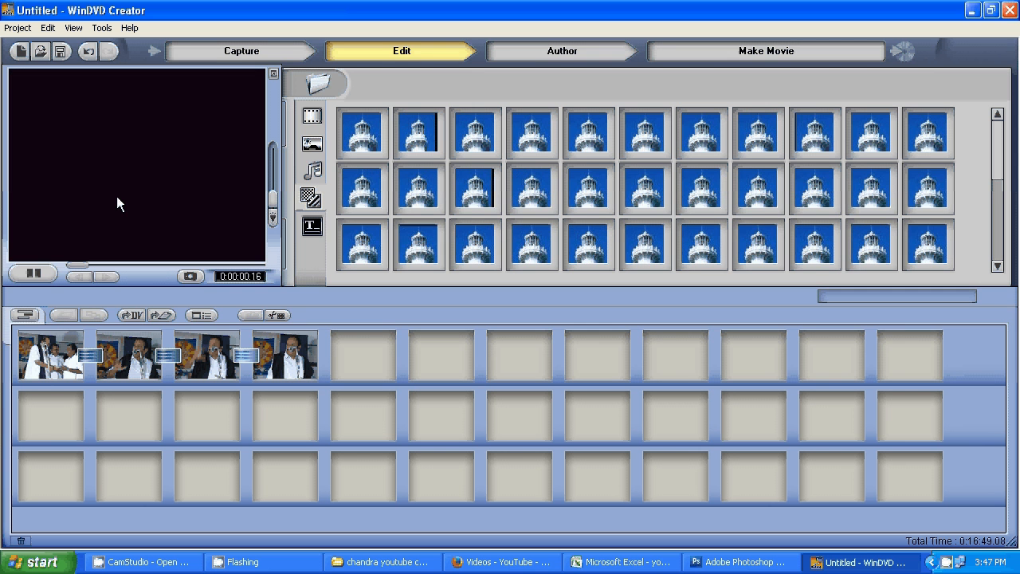
click(44, 271)
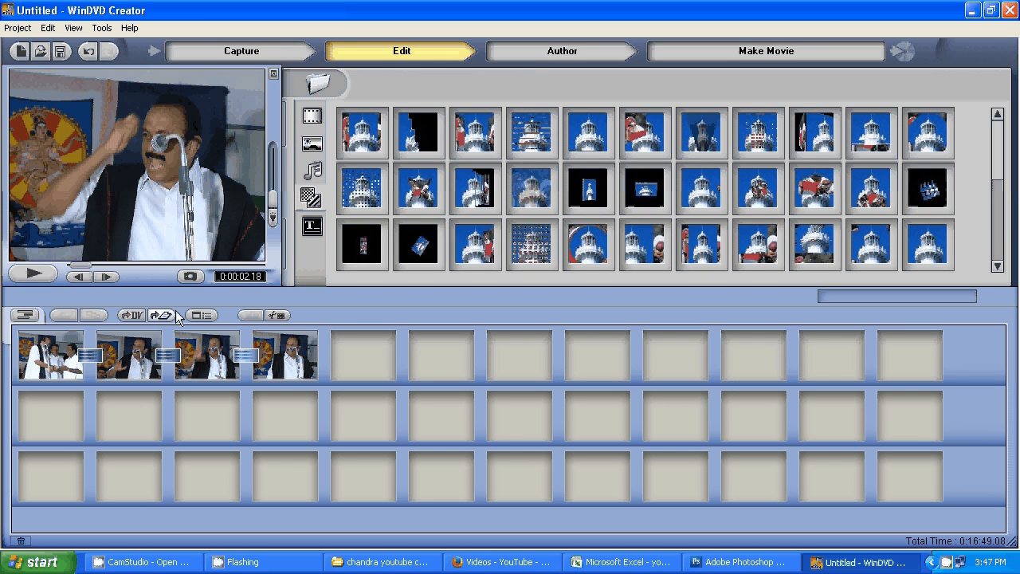
- Show the title effects library and add the IVI Fly Out title to the storyboard after the last clip
click(310, 227)
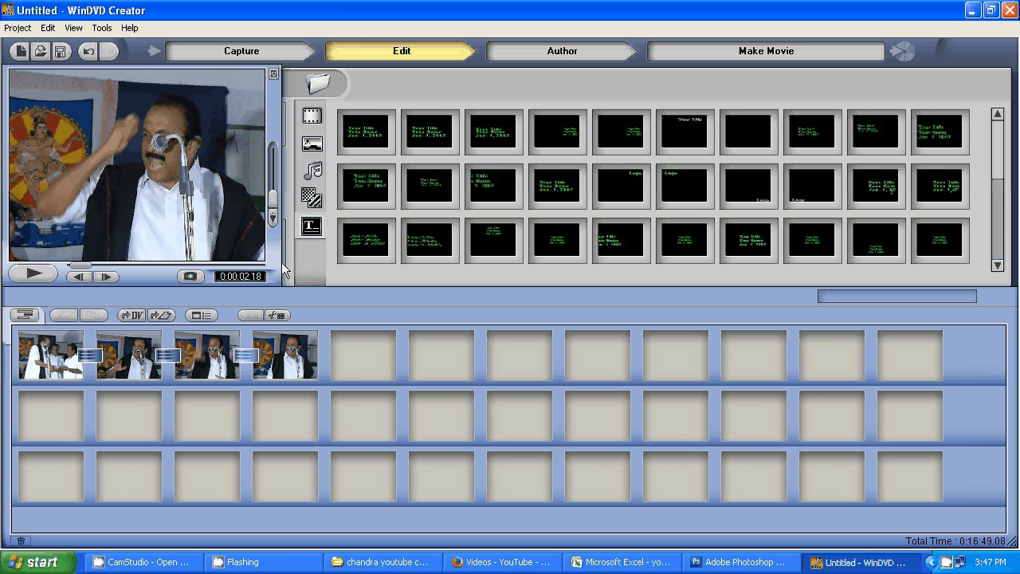
click(26, 315)
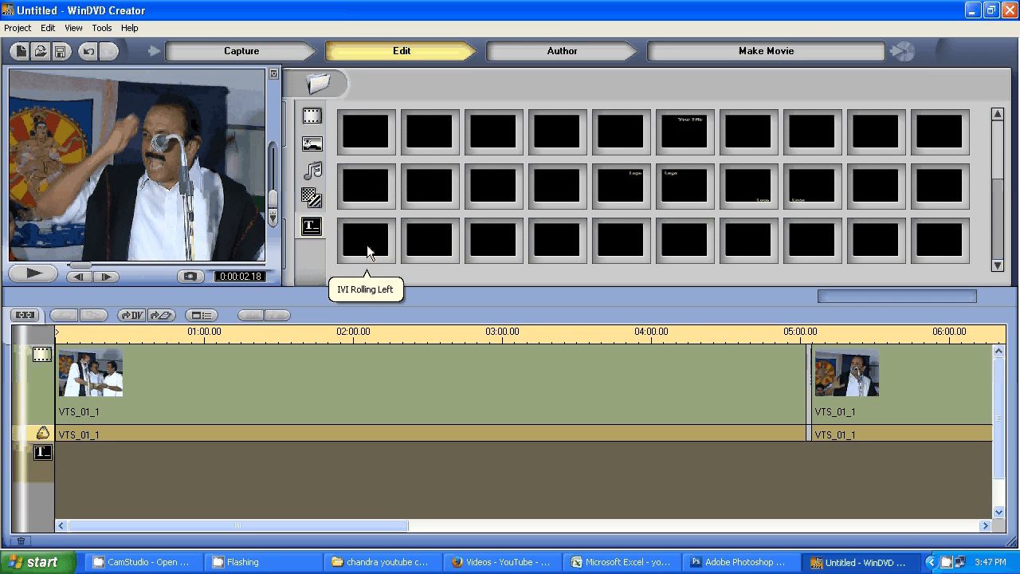
click(371, 192)
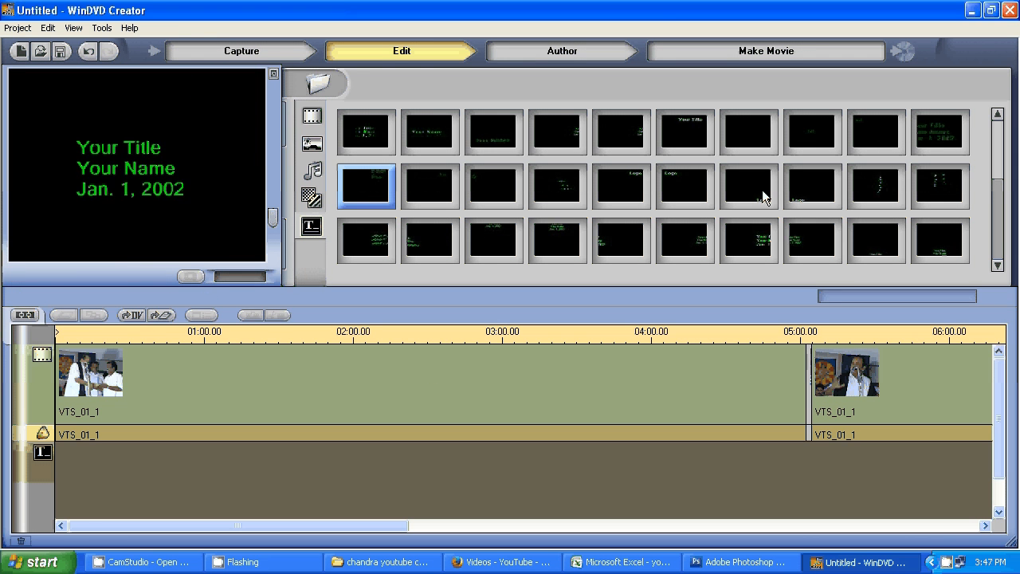
click(24, 316)
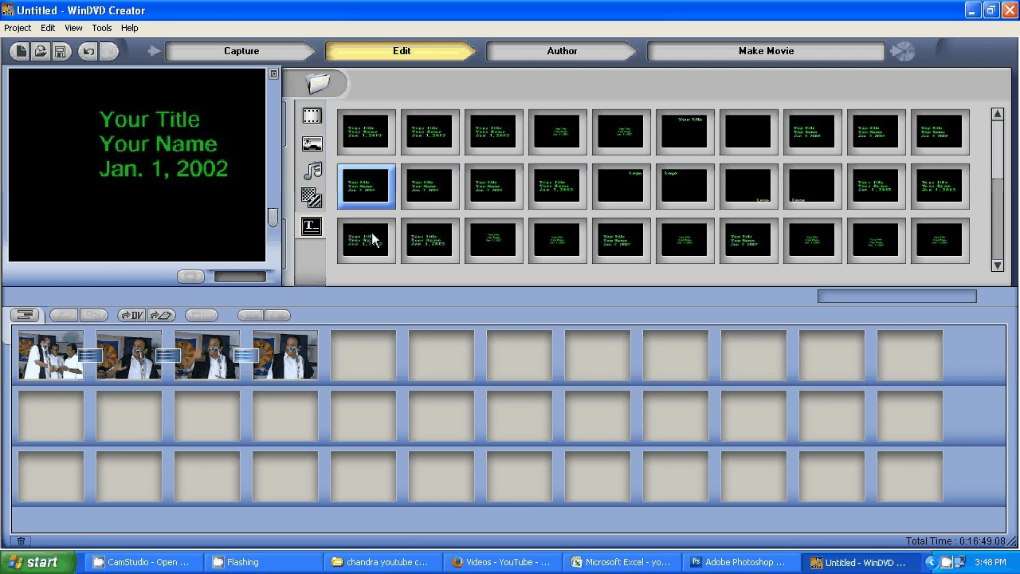
drag(370, 190, 46, 417)
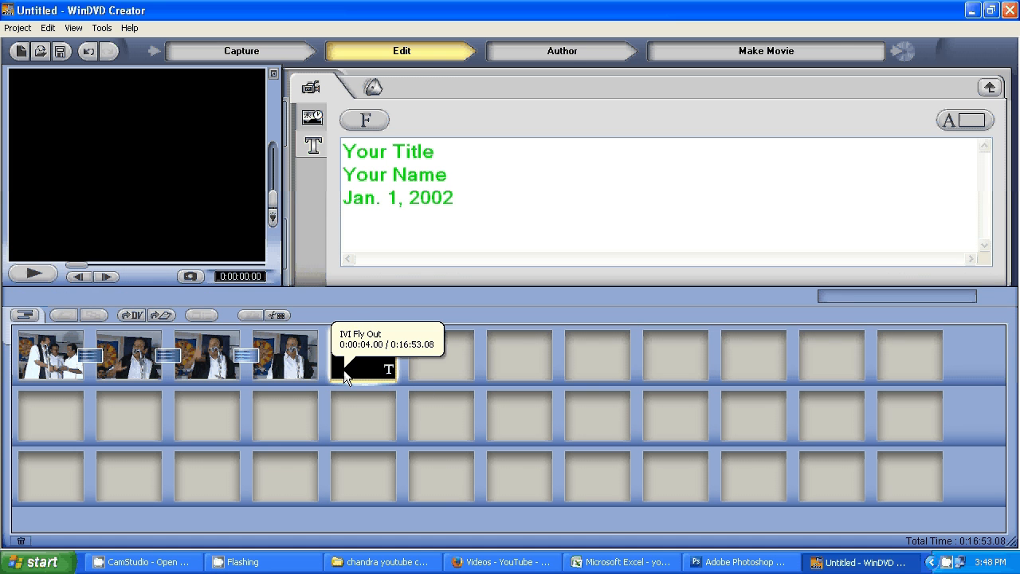
- Replace the placeholder text of the title clip with "Vaiko Speech"
drag(349, 154, 467, 207)
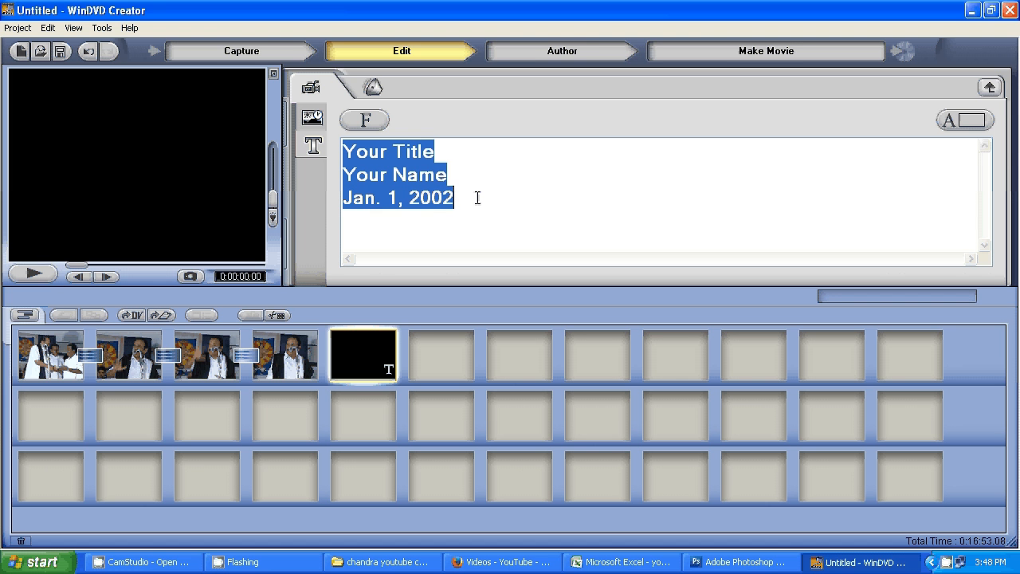
text(Vaiko)
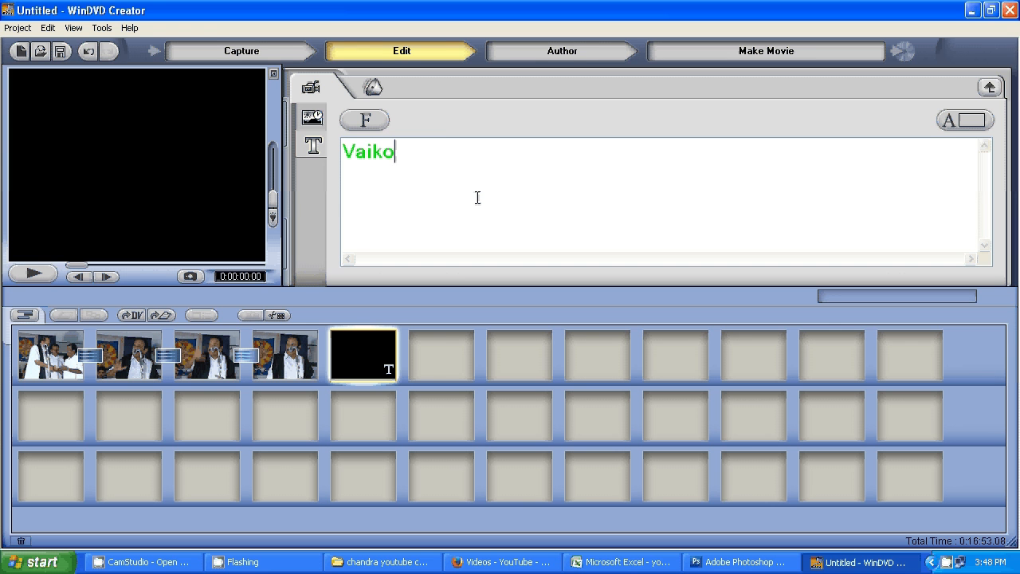
text( Speech)
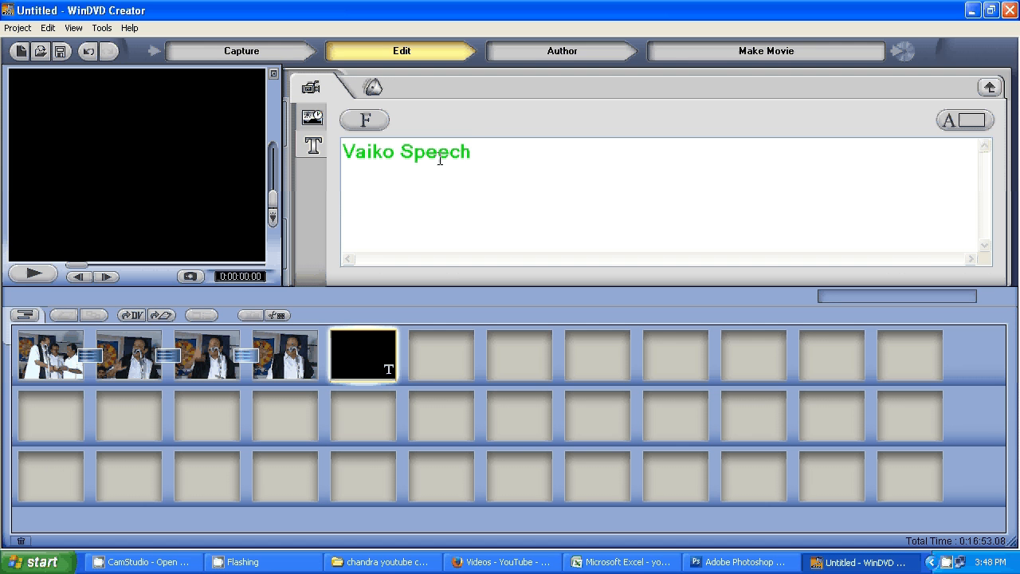
- Set the whole title text to the Minion Pro Med font in Bold Italic at size 28
drag(471, 152, 347, 159)
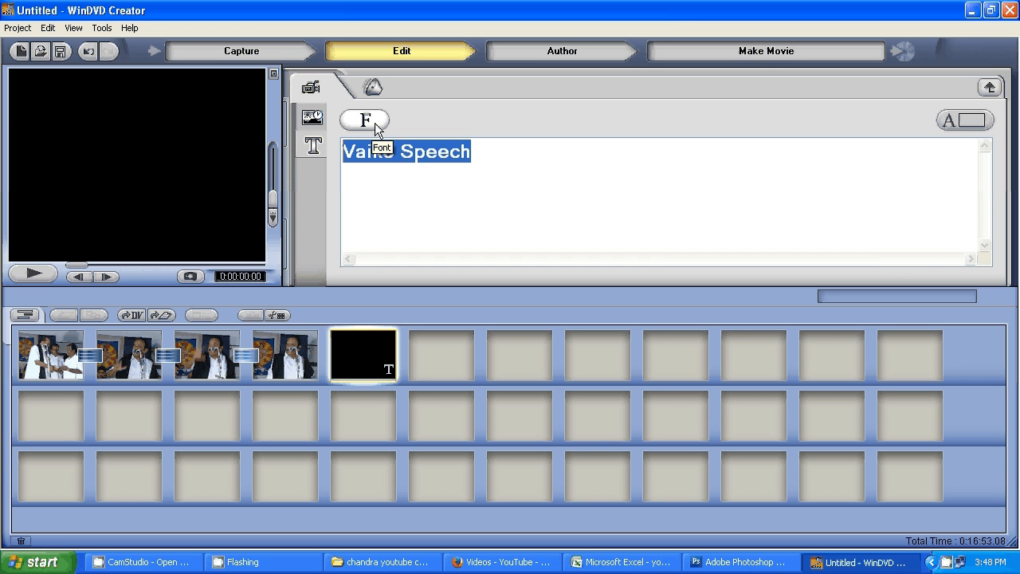
click(366, 121)
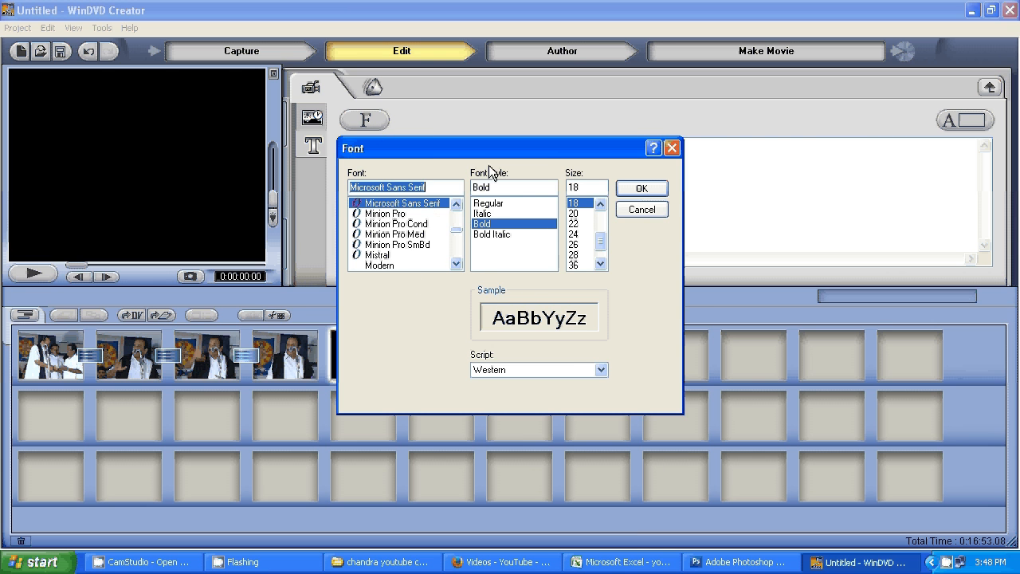
drag(536, 152, 737, 148)
click(619, 231)
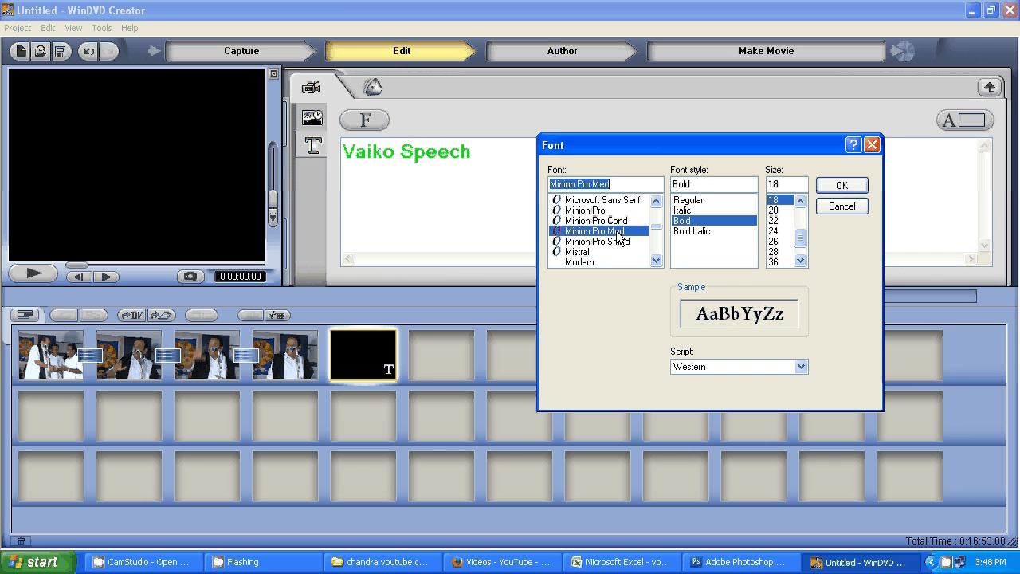
click(691, 231)
click(774, 251)
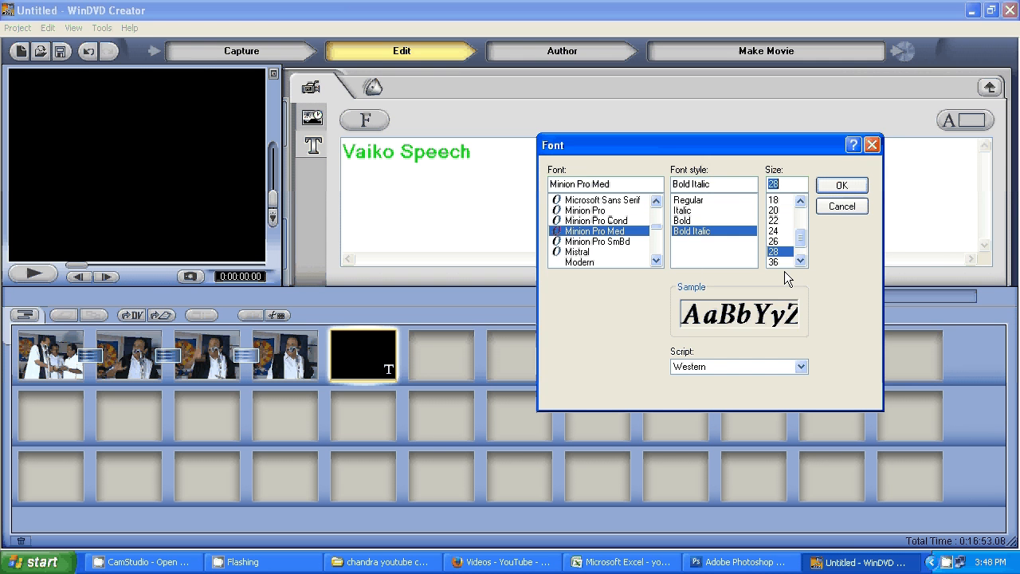
click(841, 185)
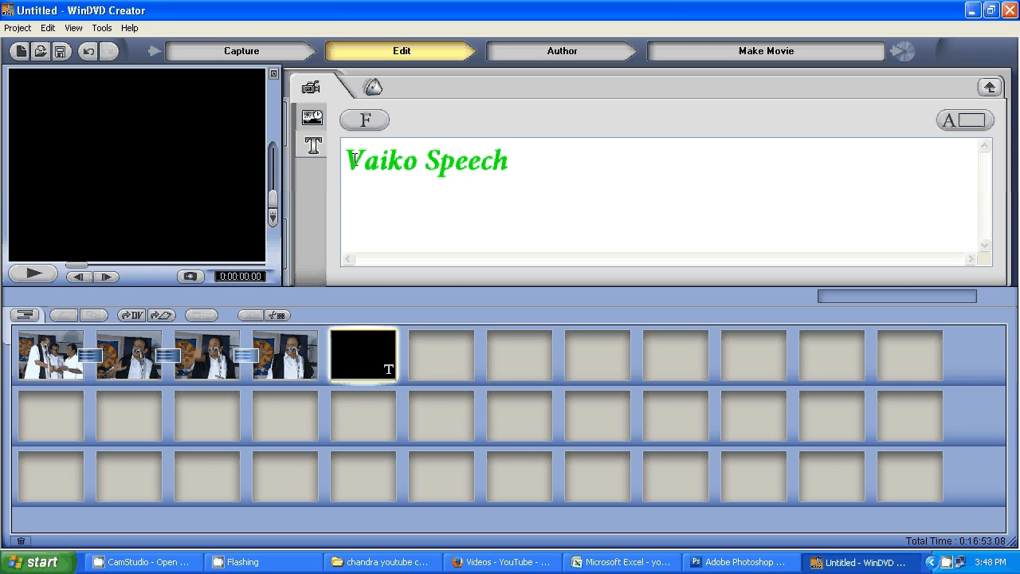
- Set the colour of the whole title text to the basic blue
drag(353, 159, 1016, 164)
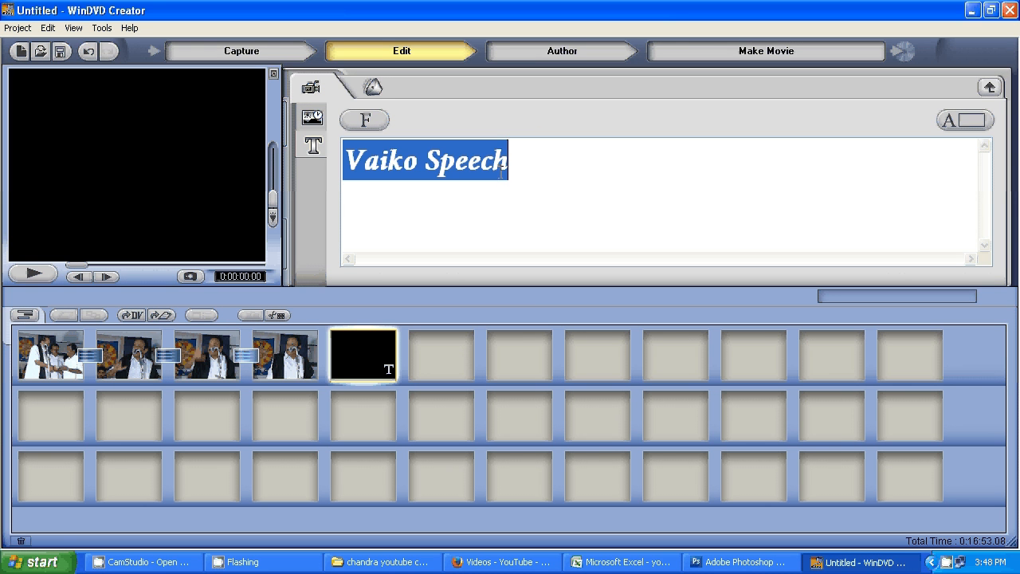
click(956, 126)
drag(475, 156, 684, 132)
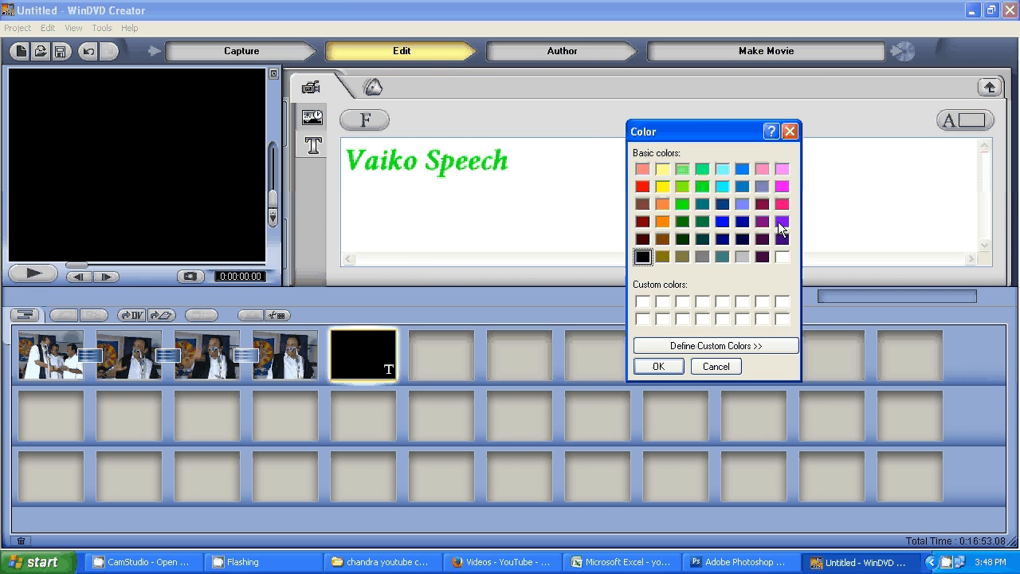
click(721, 221)
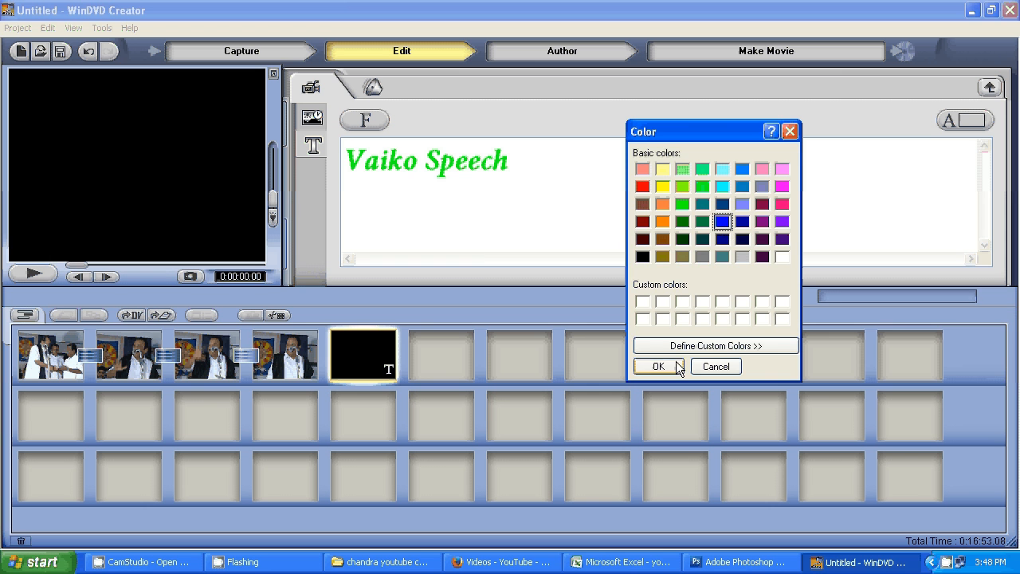
click(655, 365)
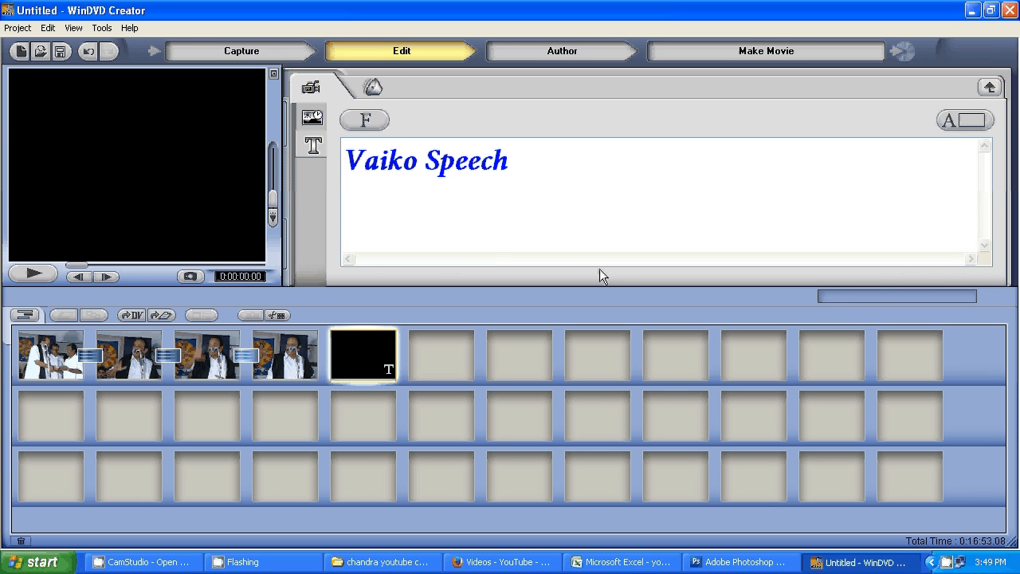
- Set the colour of the whole title text to bright yellow and close the title editor
drag(348, 157, 510, 162)
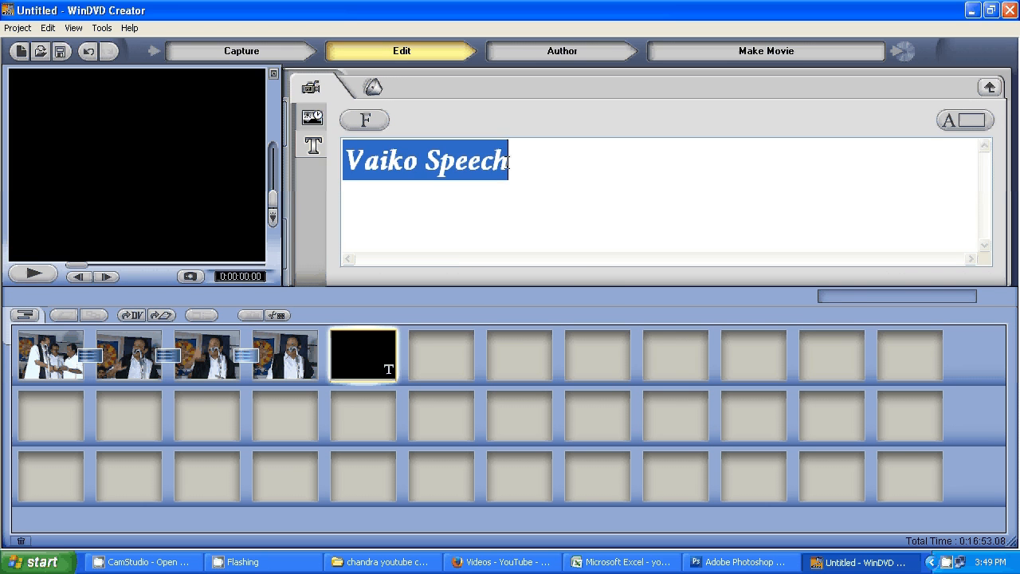
click(971, 120)
click(458, 210)
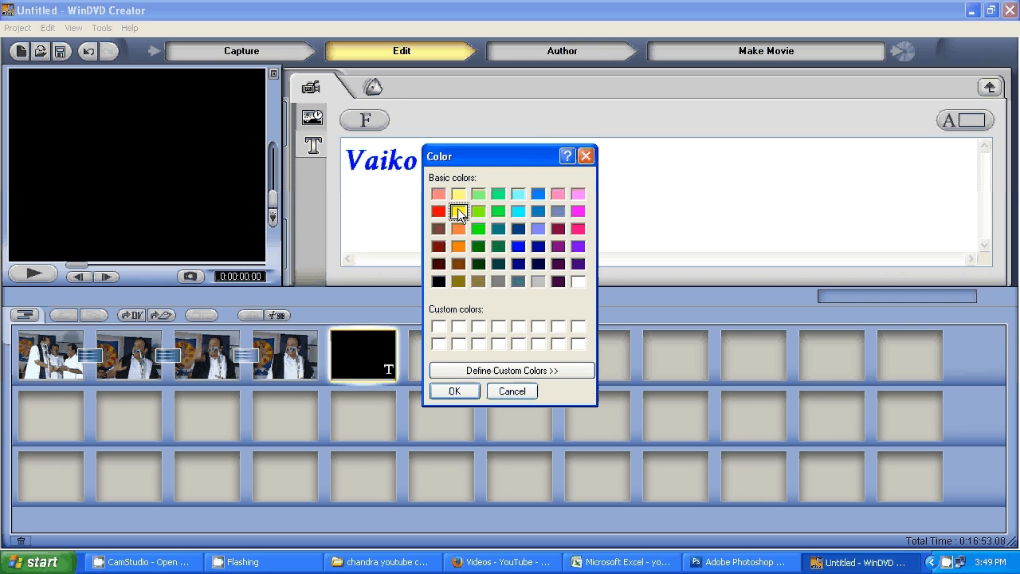
click(445, 392)
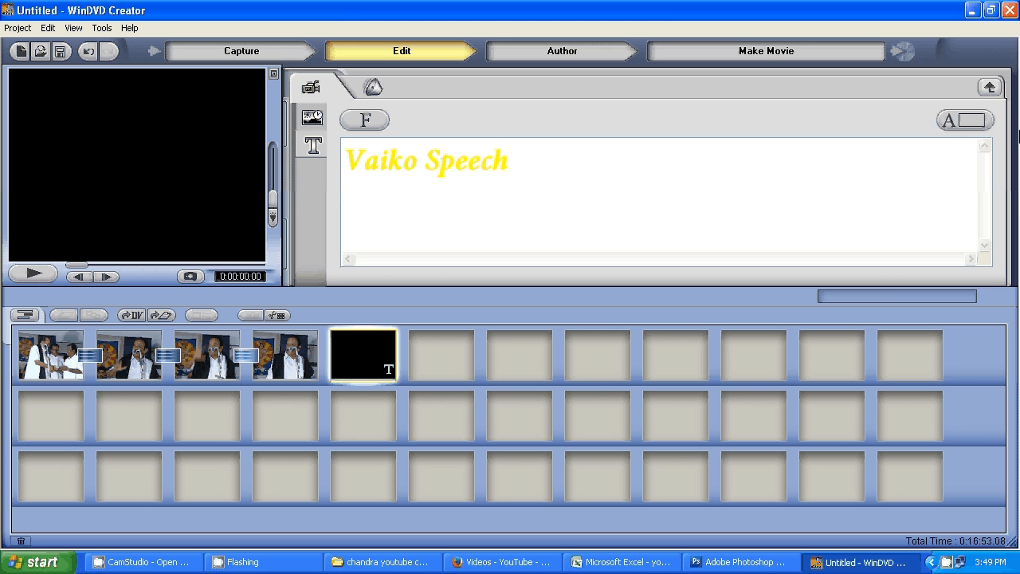
click(989, 87)
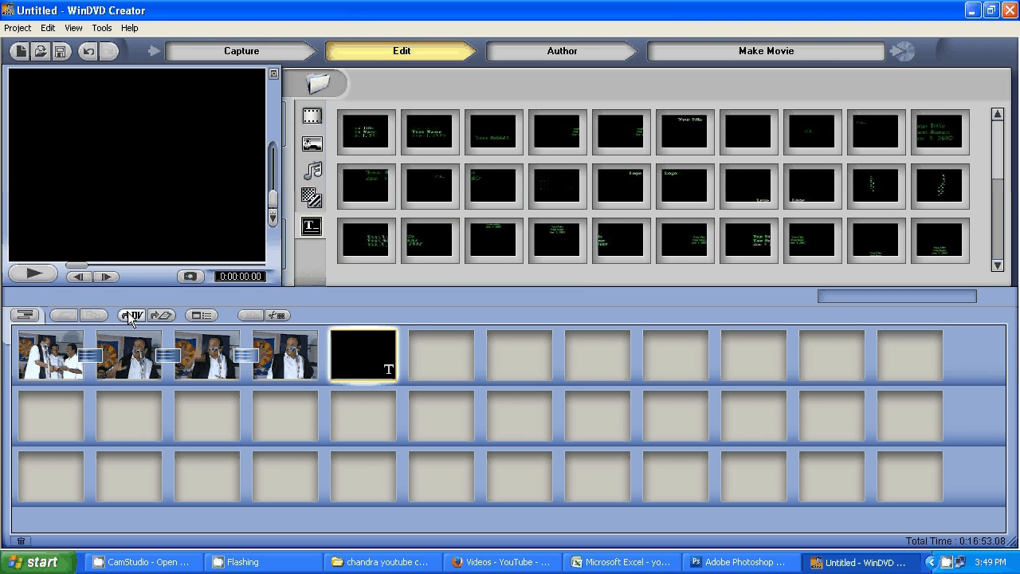
- Move the title clip to the first storyboard slot, ahead of the video clips, and play it
click(25, 315)
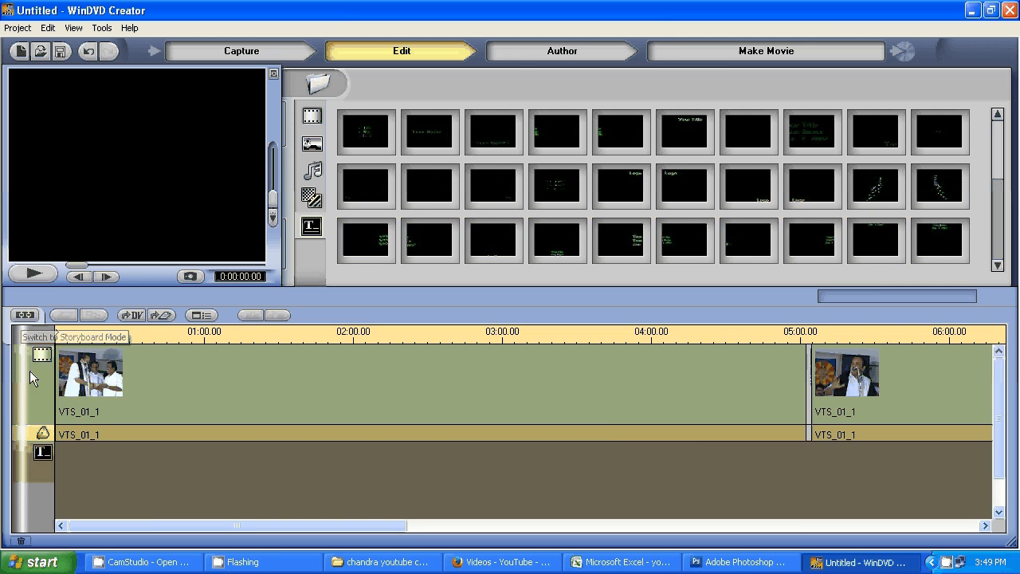
click(25, 316)
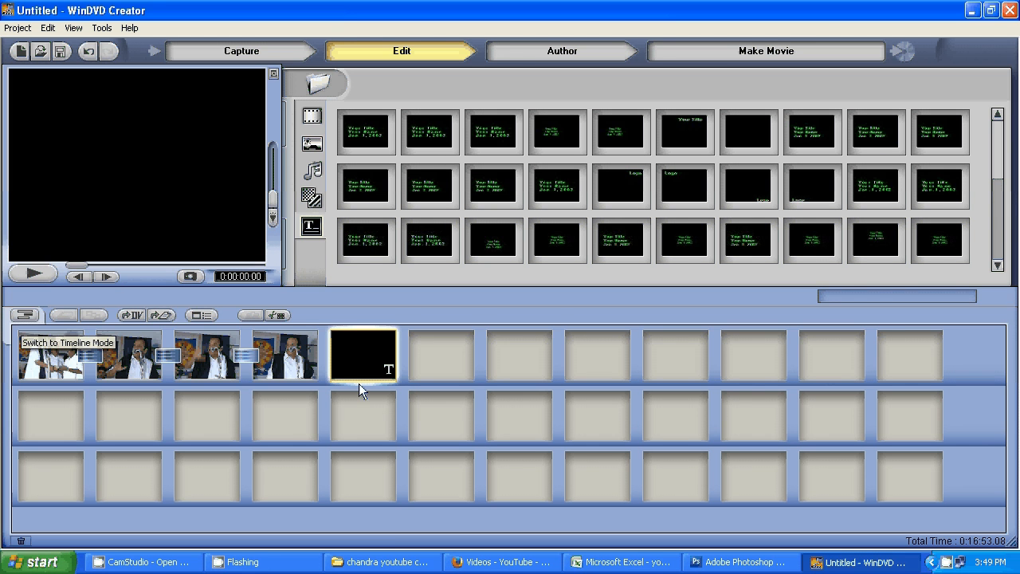
drag(51, 349, 40, 351)
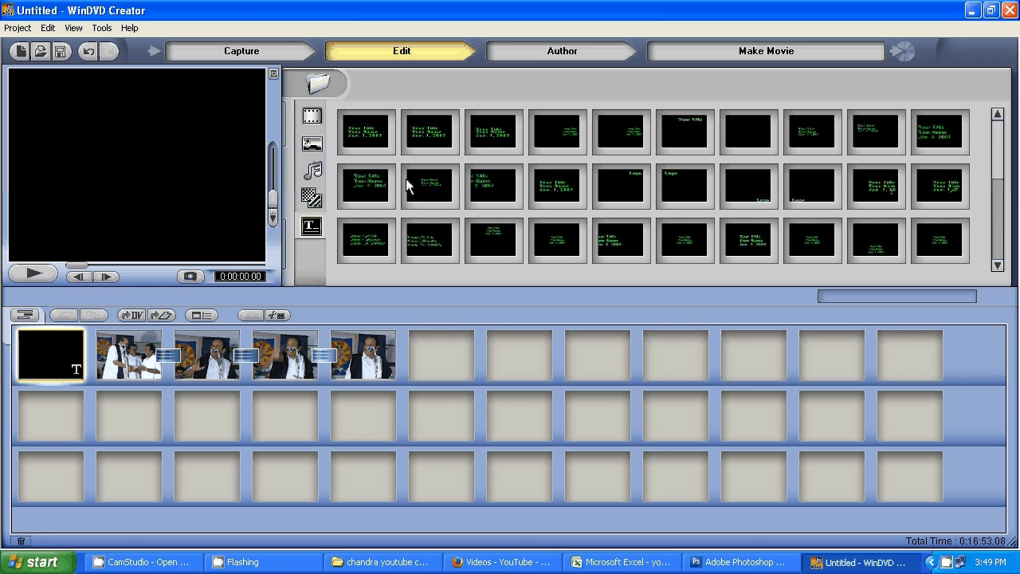
click(34, 275)
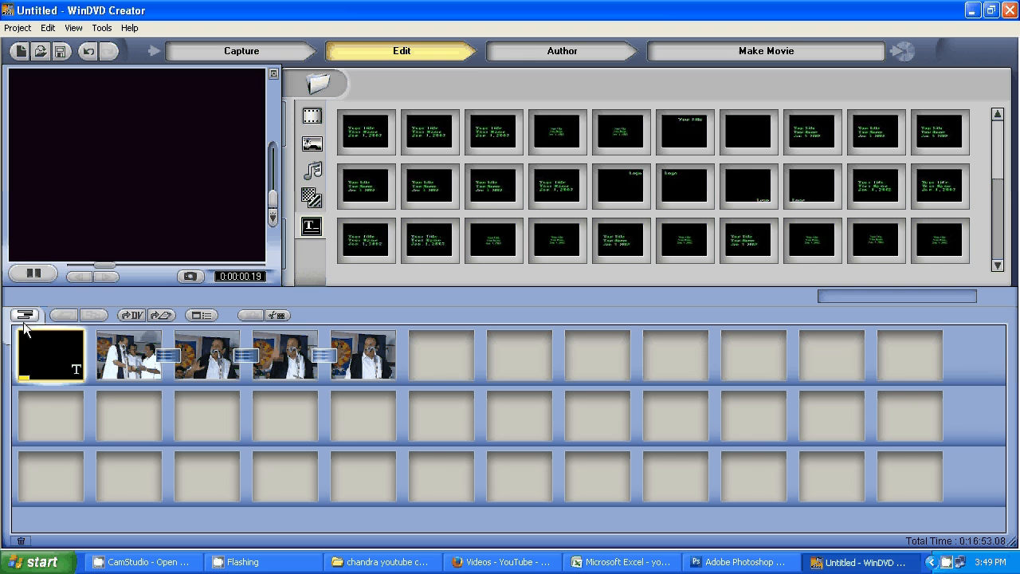
- Play the opening title clip, rewind it near its start and replay it to check the title animation
click(33, 274)
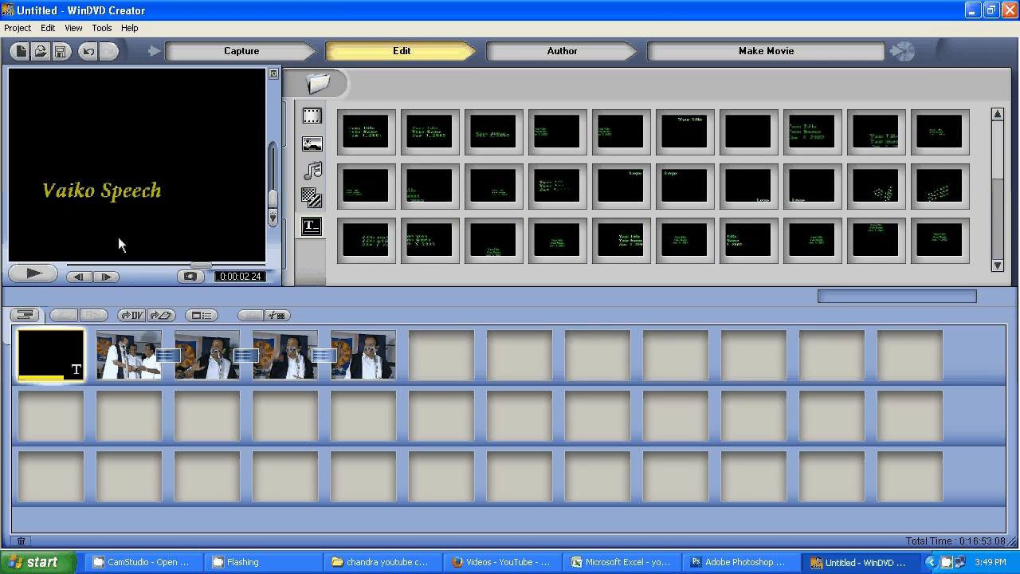
drag(90, 267, 120, 270)
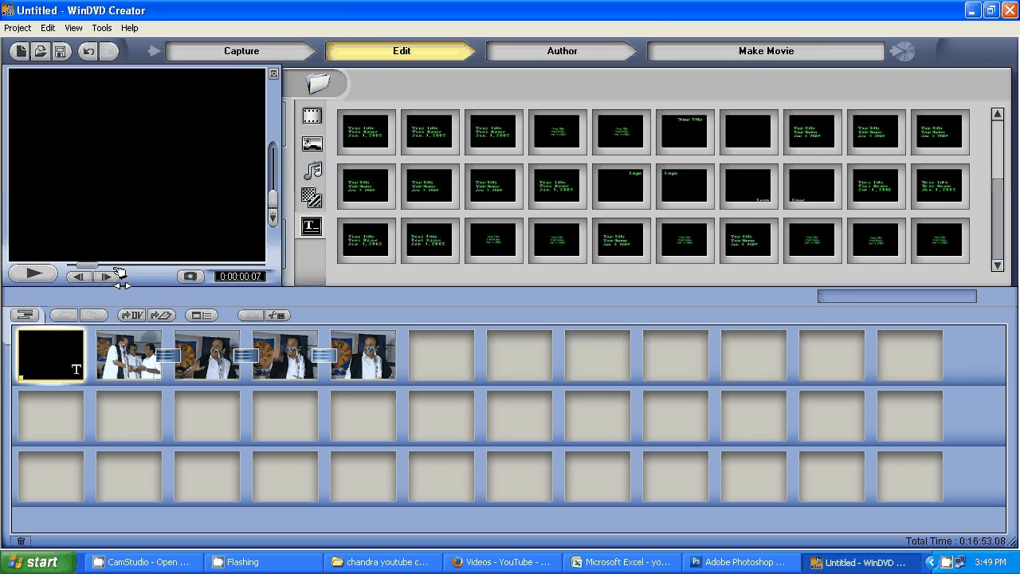
click(38, 275)
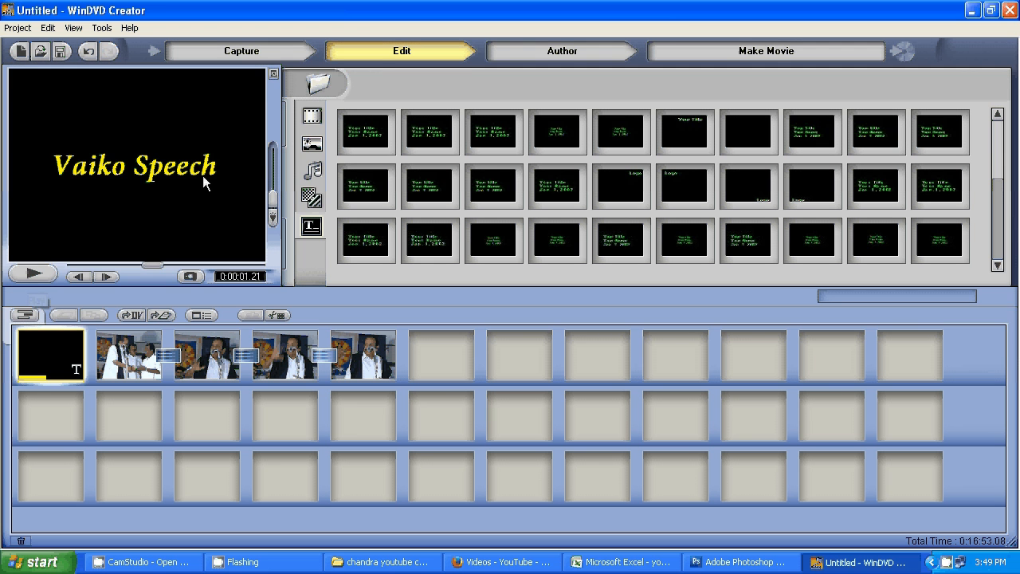
click(49, 276)
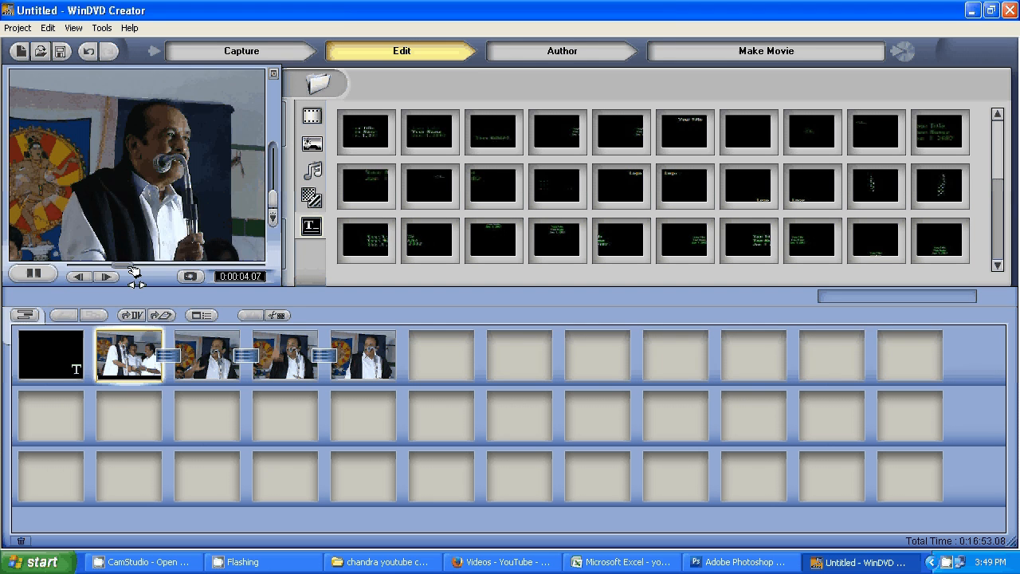
- Preview the first video clip and the Dissolve transition that follows it, and close the transition settings
mouse_move(133, 271)
mouse_down()
mouse_move(145, 271)
mouse_move(135, 275)
mouse_up()
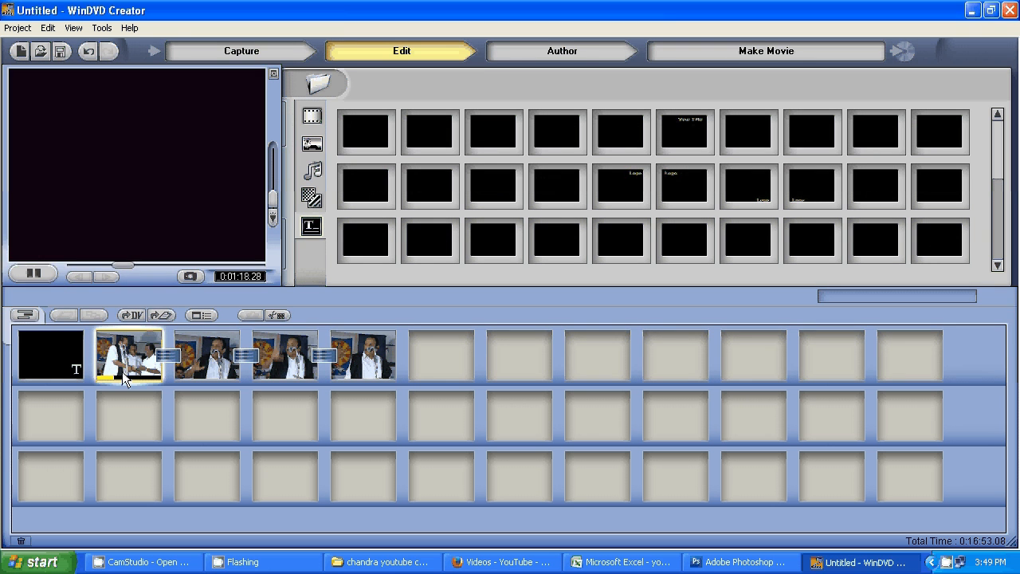
click(122, 371)
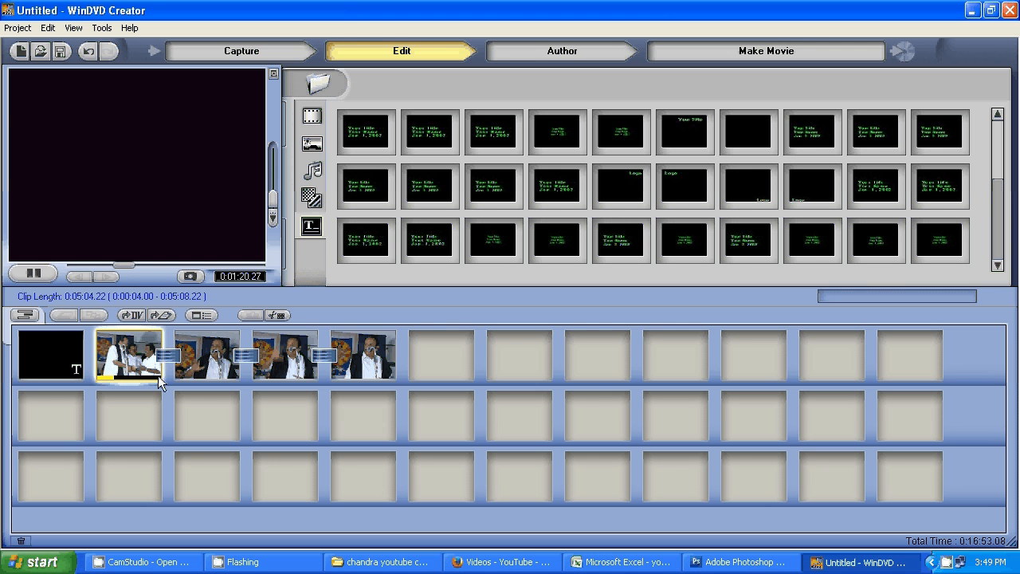
double_click(150, 348)
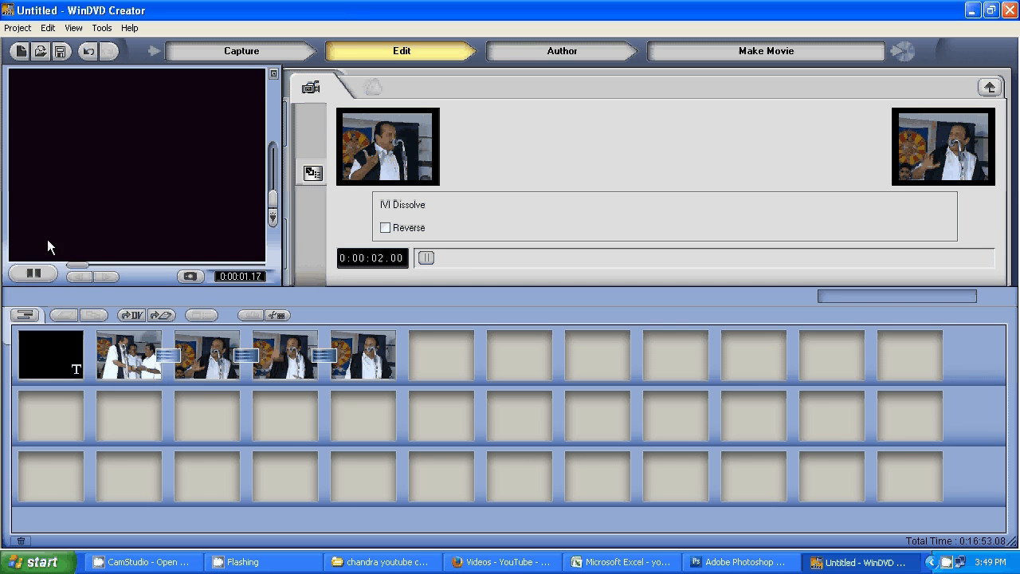
click(34, 273)
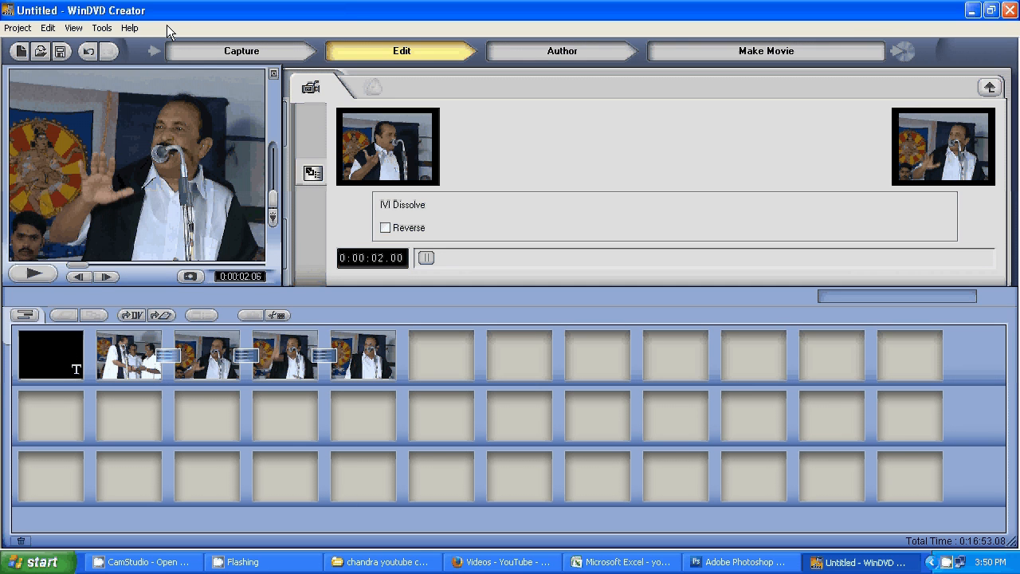
click(989, 88)
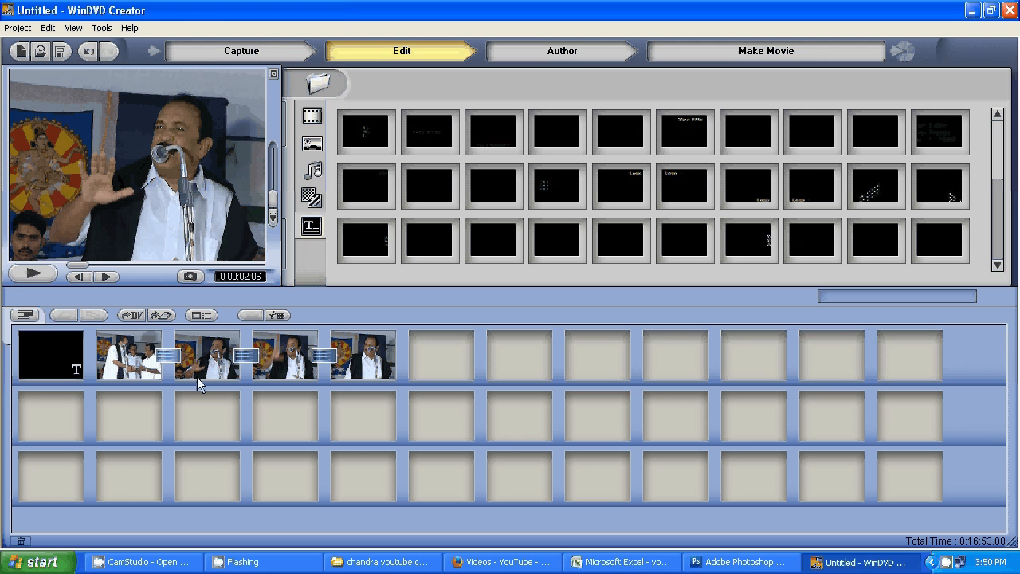
- Switch to the timeline view and play the first video clip from several points through its transition into the second clip
click(25, 315)
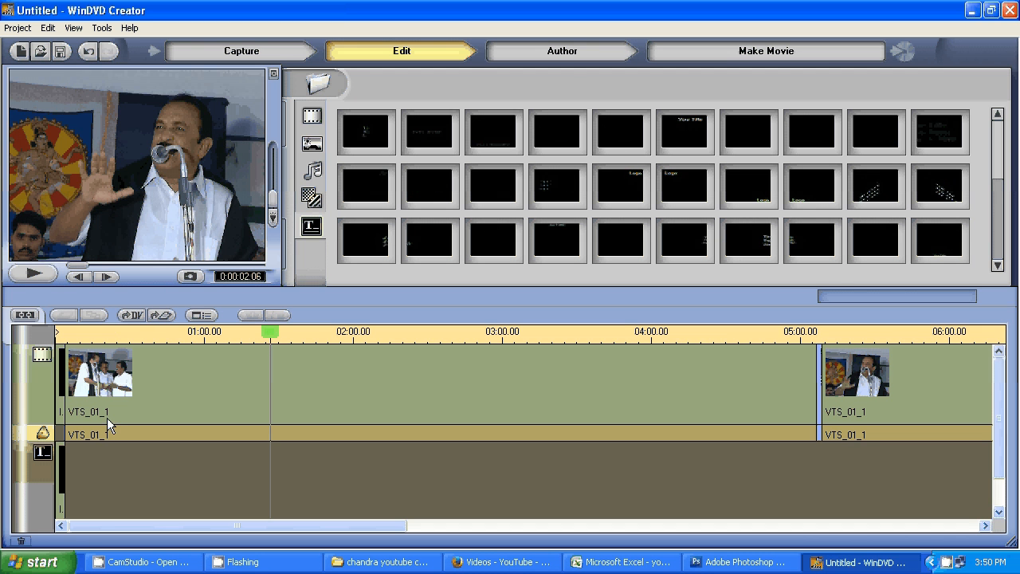
drag(268, 334, 126, 348)
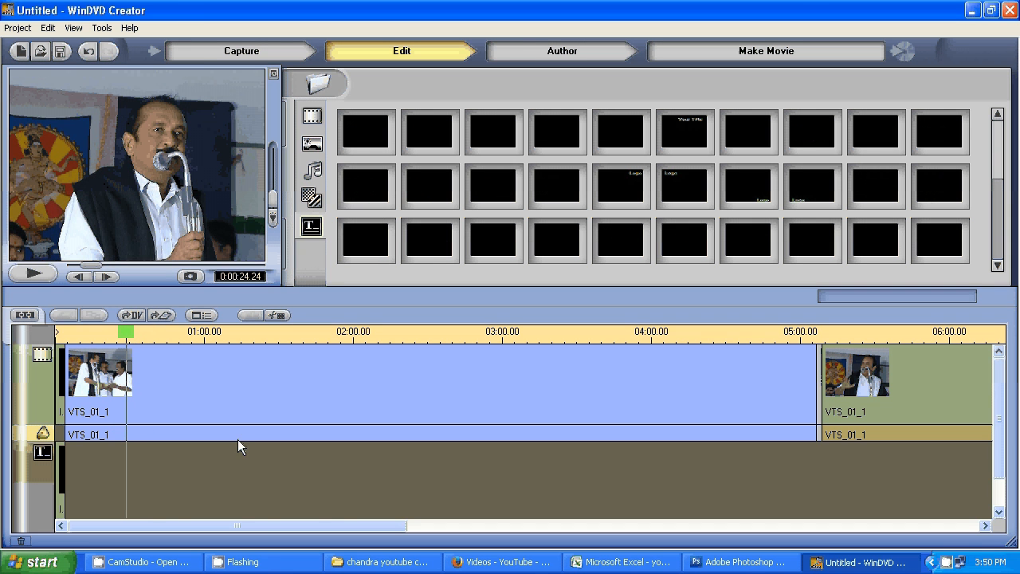
click(33, 273)
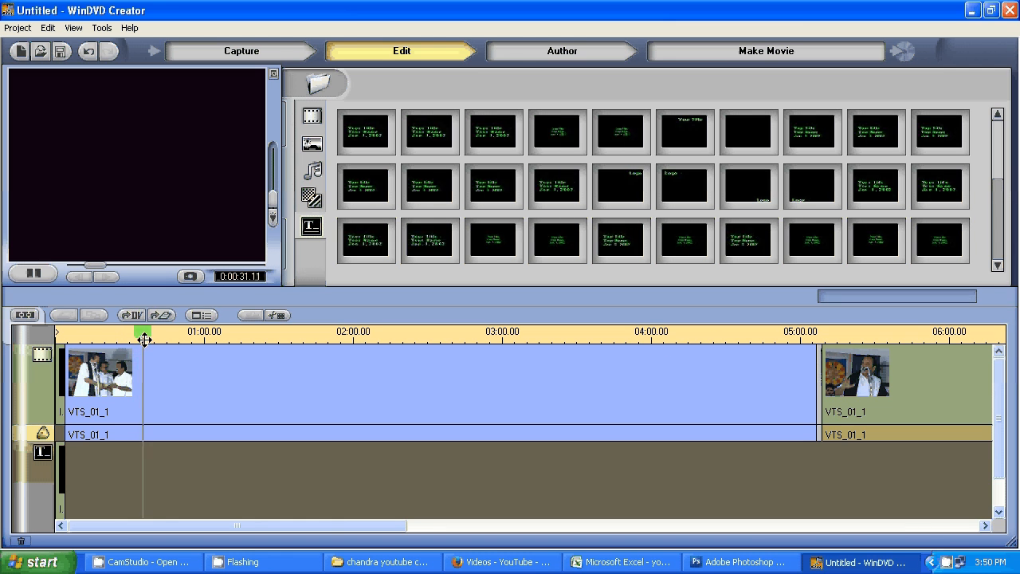
click(32, 274)
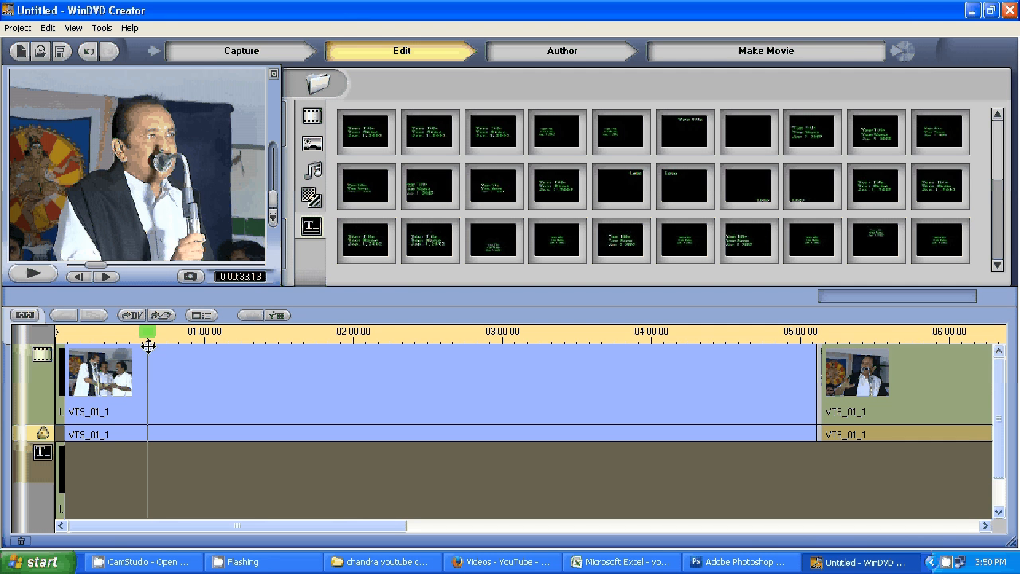
drag(148, 345, 189, 345)
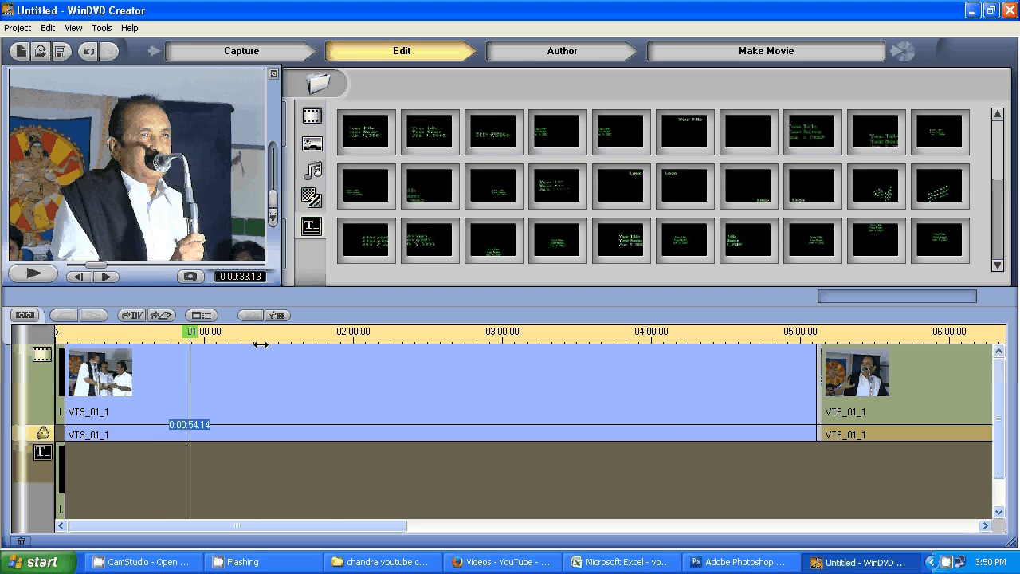
drag(260, 344, 810, 362)
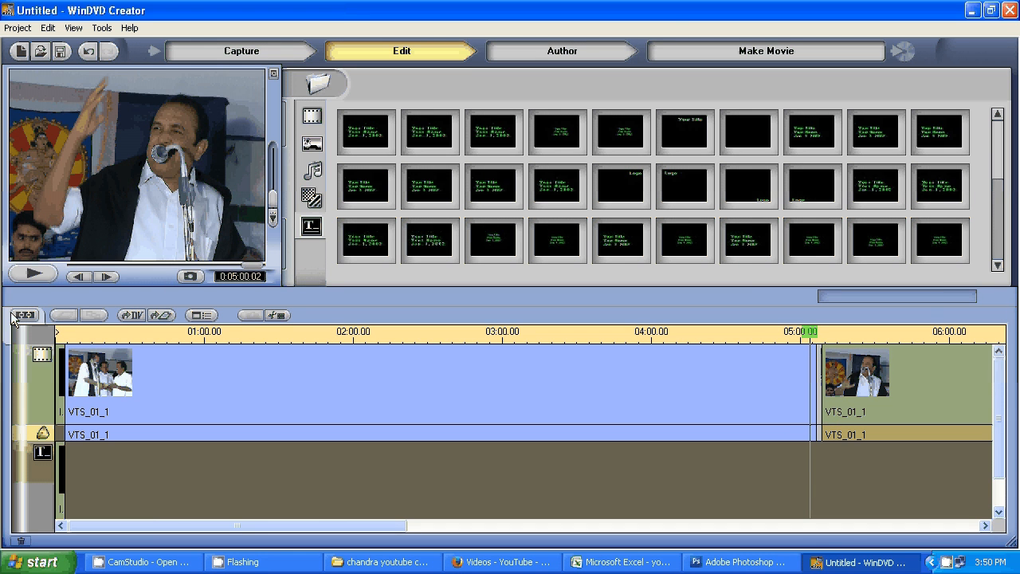
click(34, 274)
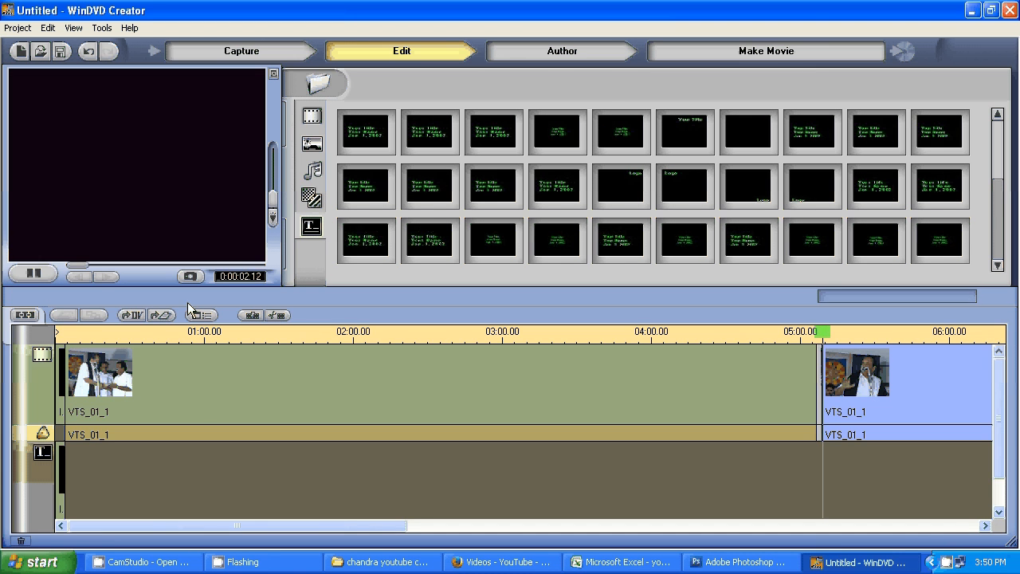
click(33, 273)
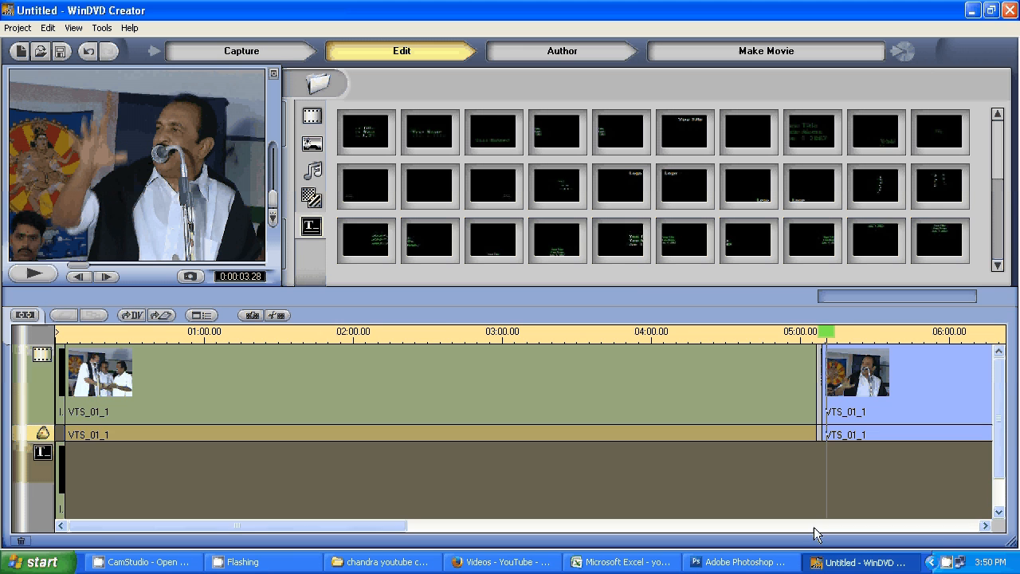
- Play the end of the second video clip through its transition into the third clip
drag(403, 526, 605, 528)
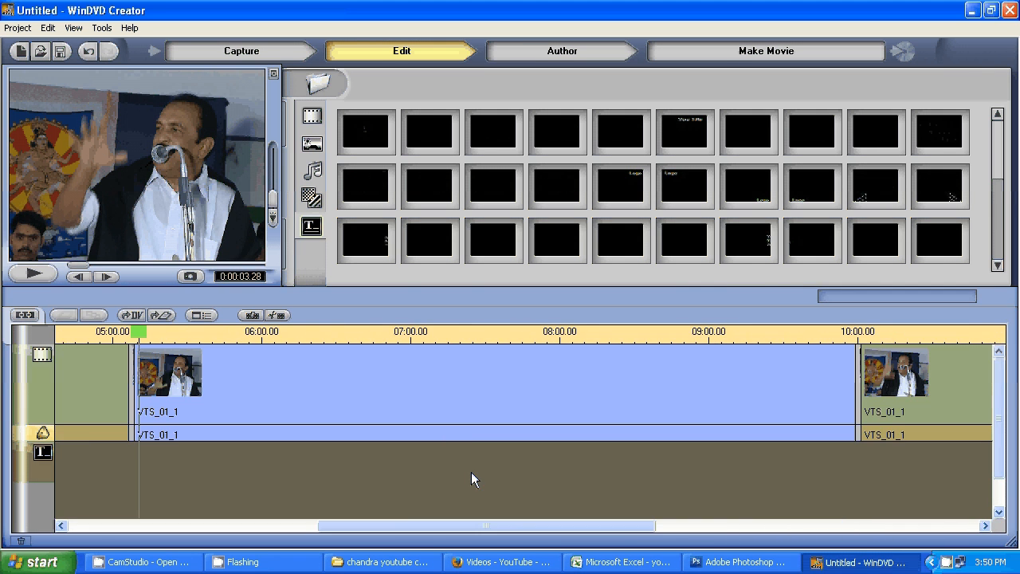
mouse_move(139, 349)
mouse_down()
mouse_move(142, 360)
mouse_move(297, 332)
mouse_move(847, 343)
mouse_up()
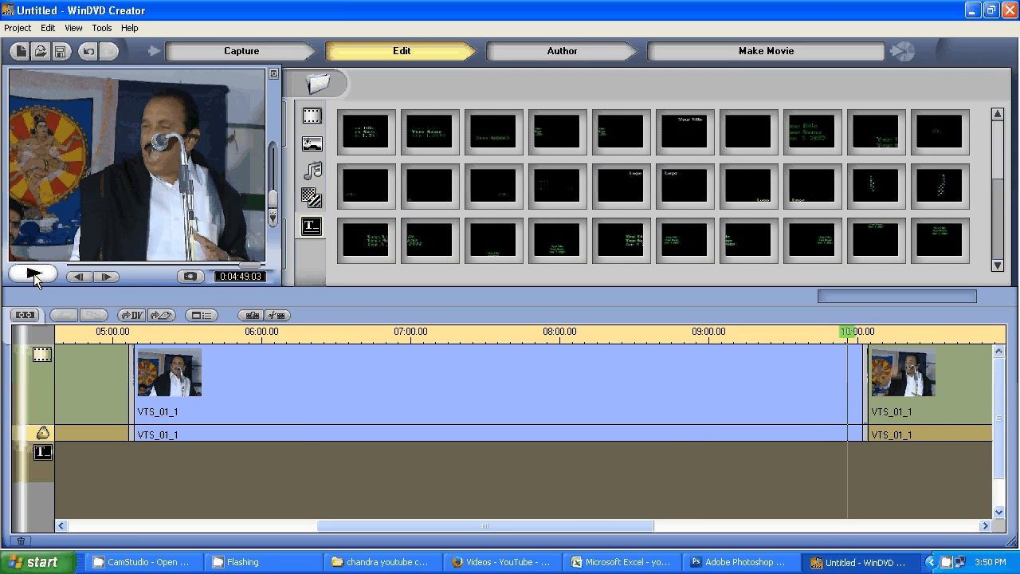
click(34, 273)
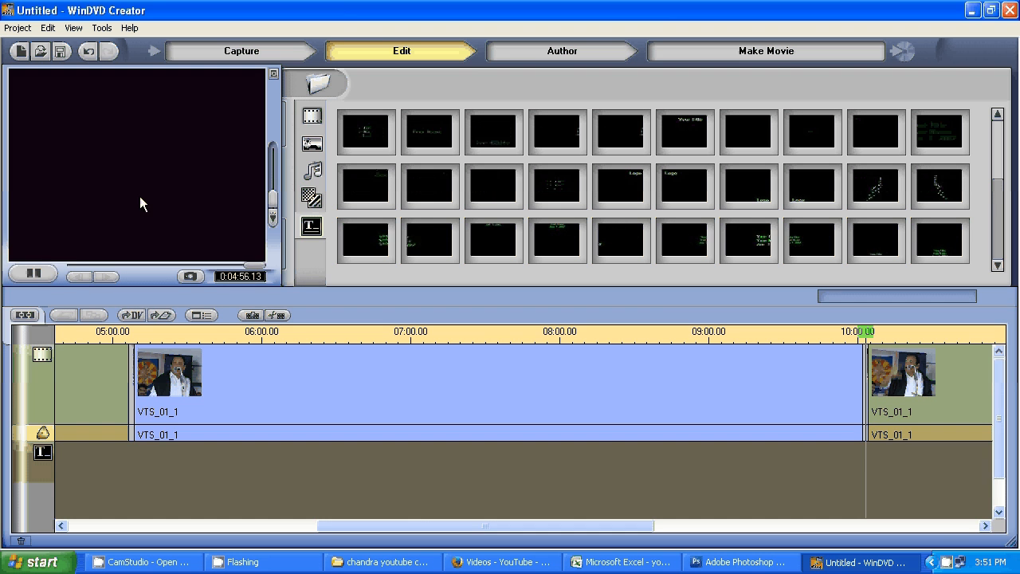
click(33, 275)
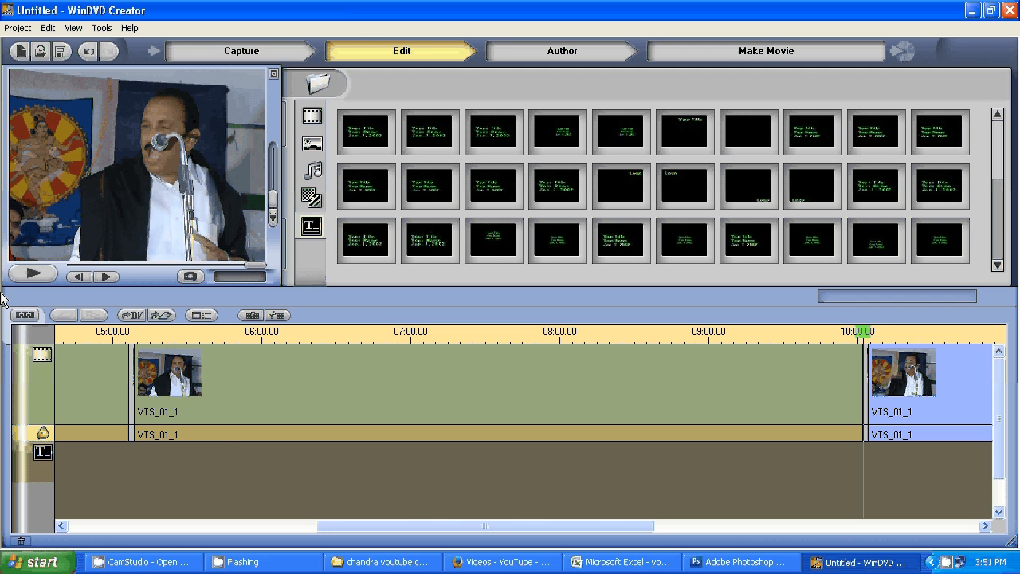
- Delete the last video clip, starting just after 15:00, from the timeline
drag(588, 523, 934, 505)
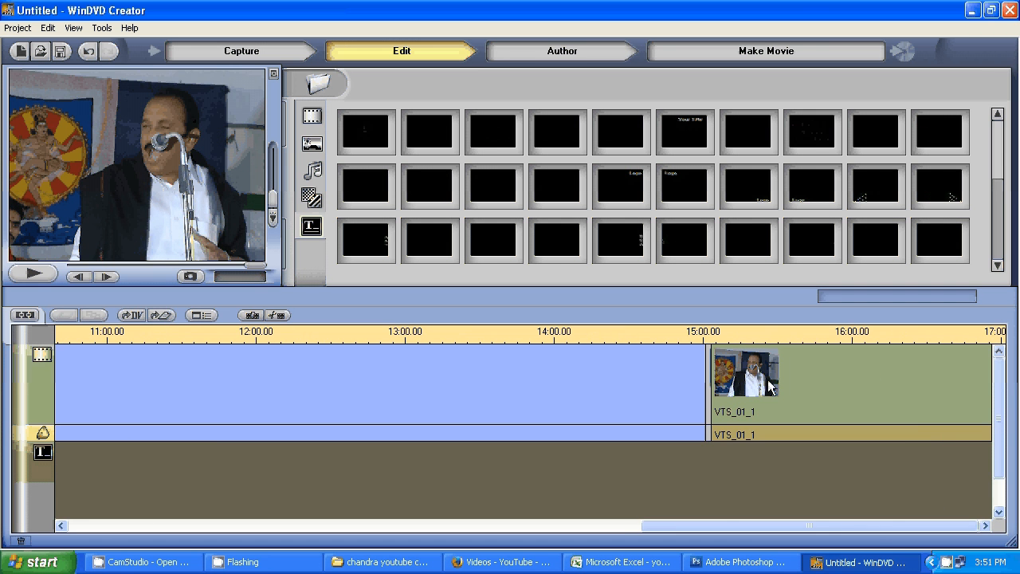
click(716, 363)
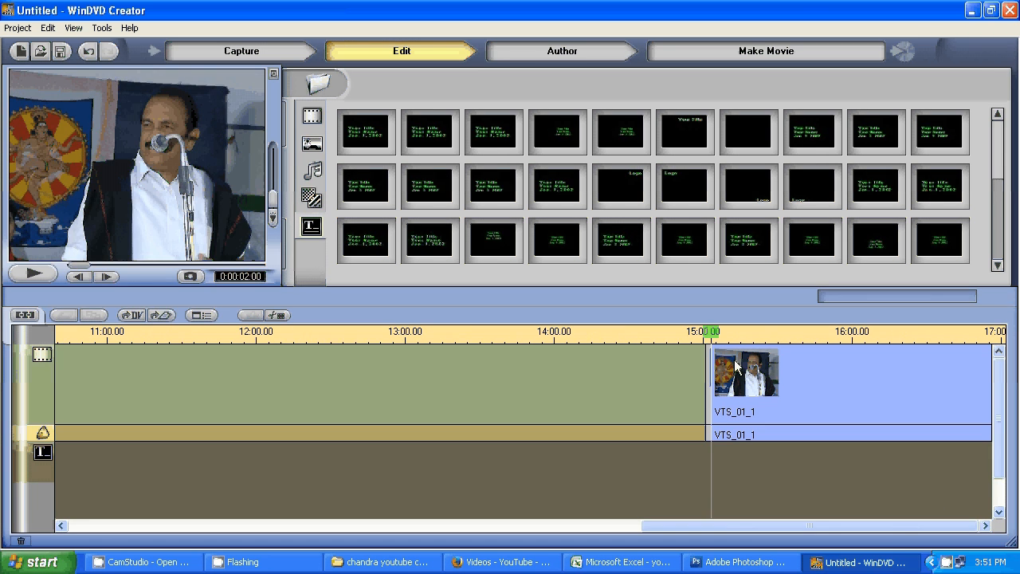
right_click(722, 356)
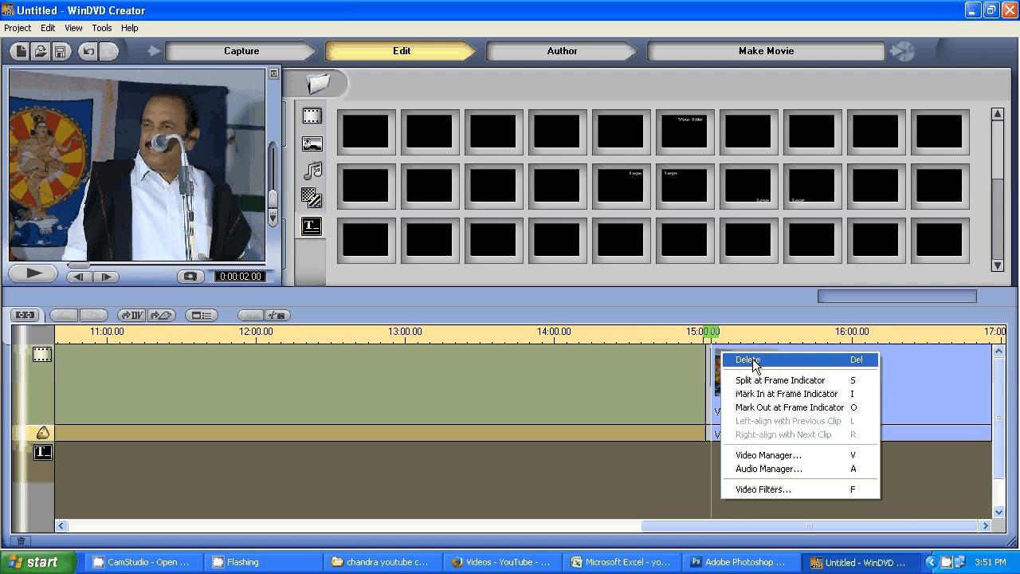
click(754, 362)
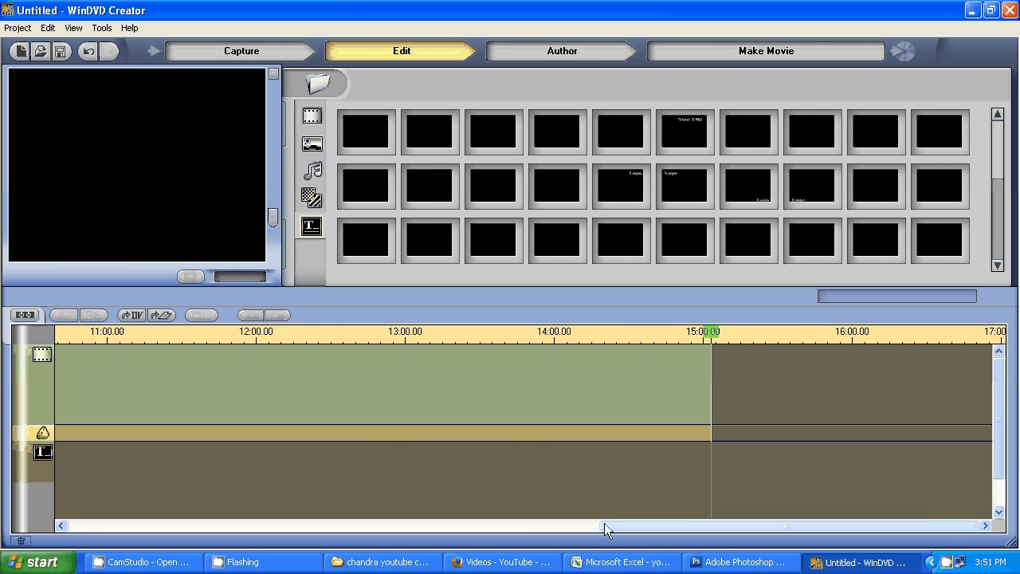
- Delete the video clip starting just after 10:00 on the timeline
drag(604, 524, 463, 526)
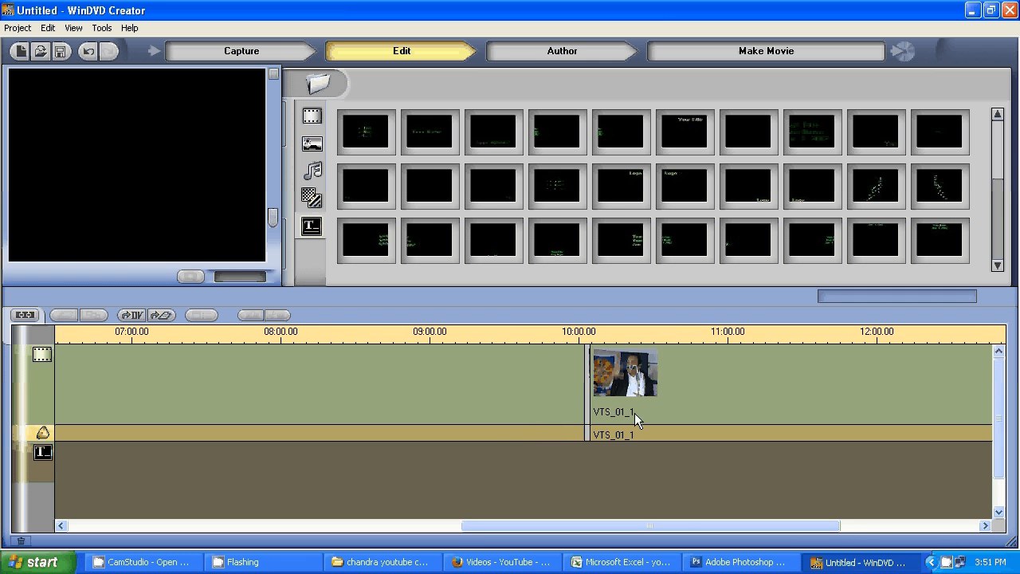
right_click(615, 366)
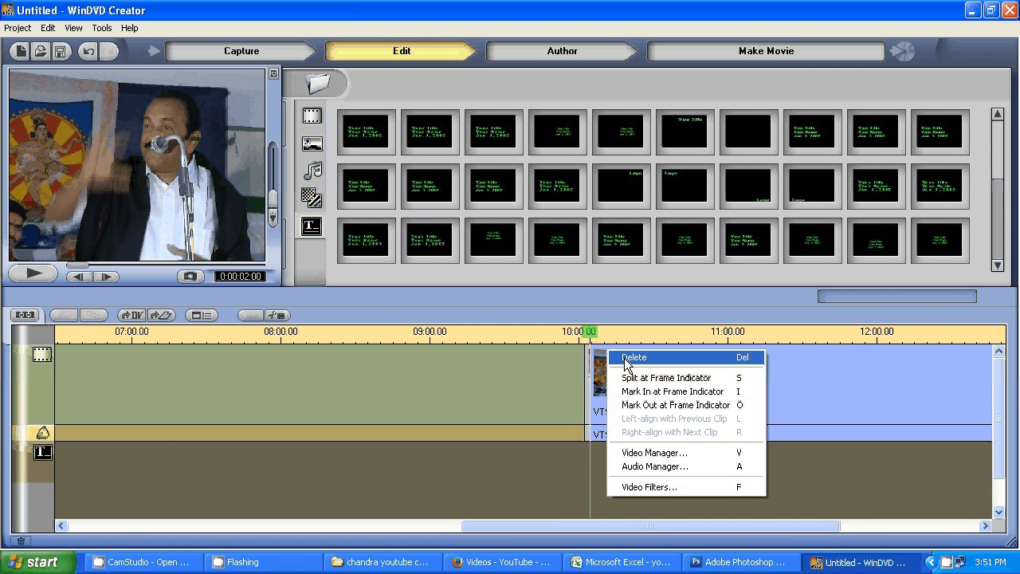
click(624, 357)
drag(459, 518, 82, 516)
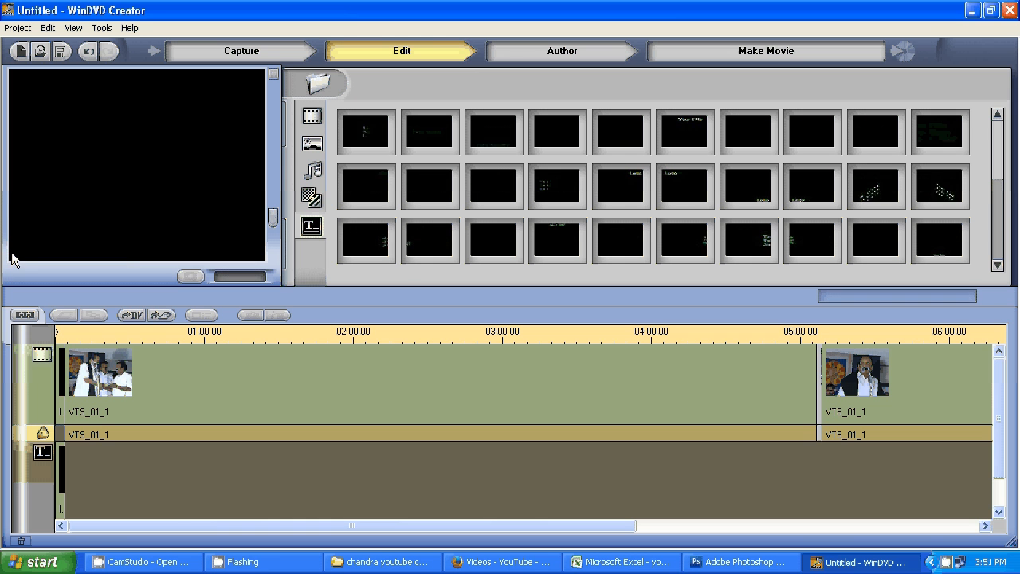
- Go to the Make Movie stage and set the disc format to DVD on CD
click(763, 54)
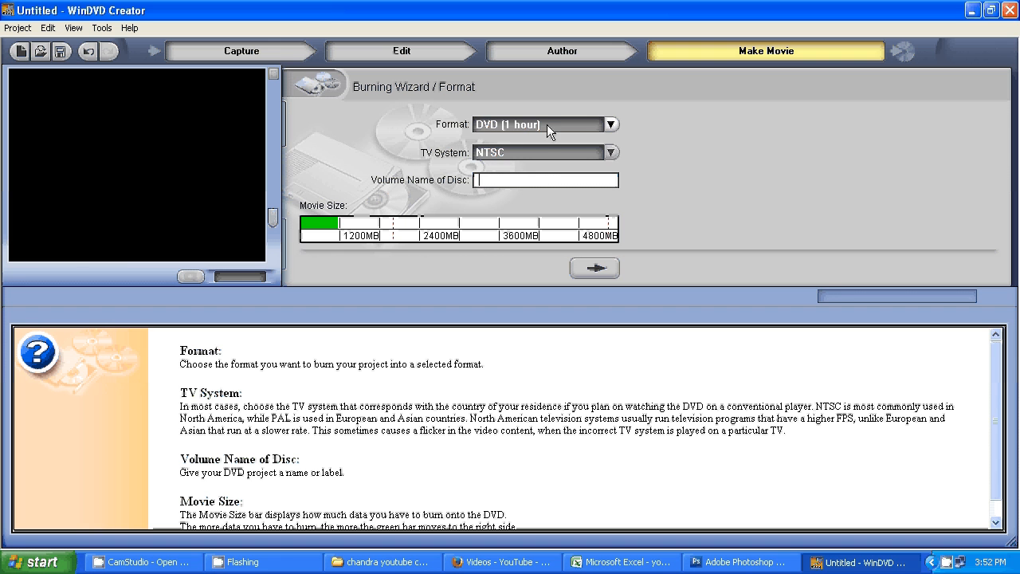
click(612, 126)
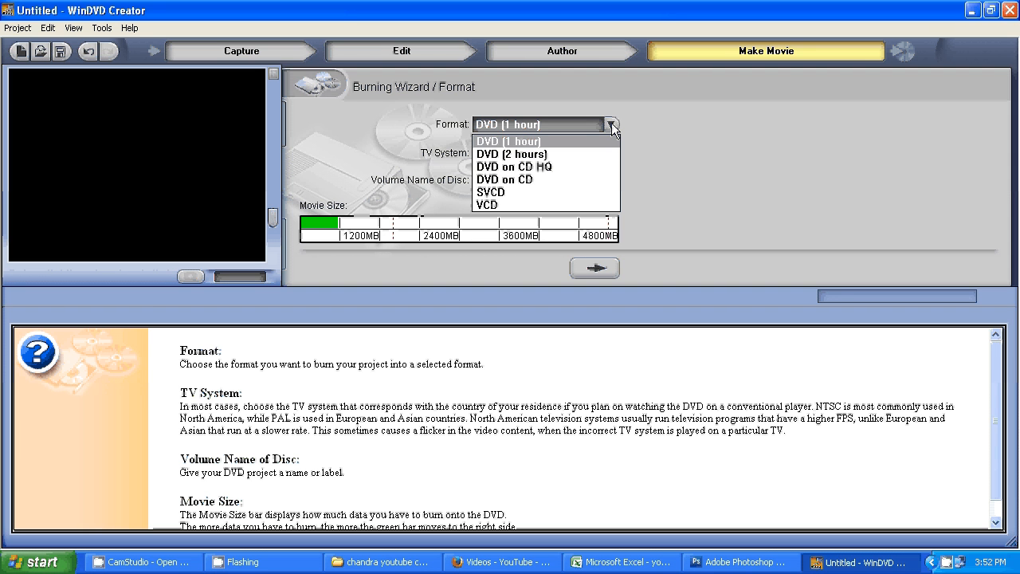
click(529, 176)
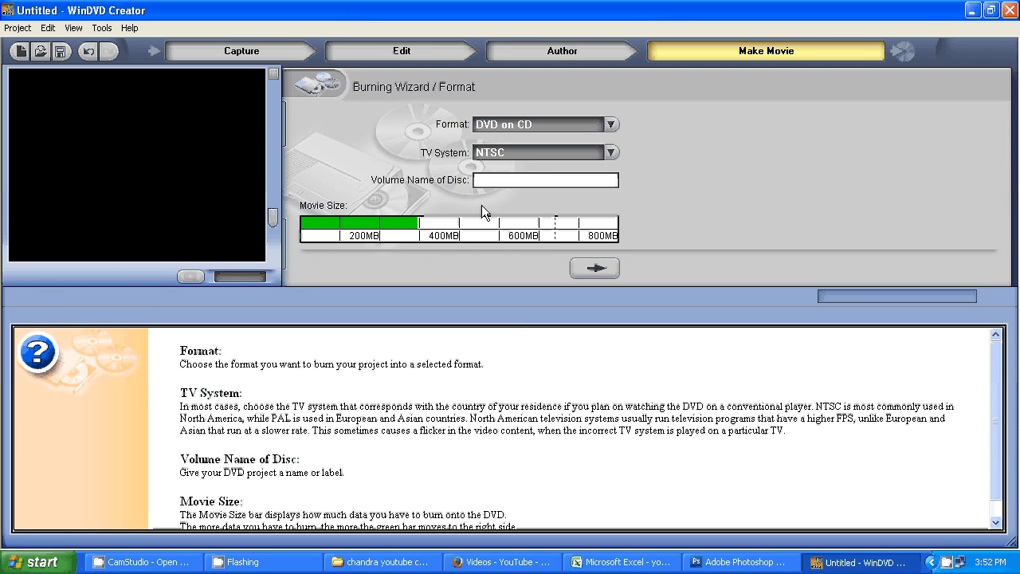
- Check the TV system options, enter the disc's volume name and continue to the media selection
click(590, 153)
click(592, 153)
click(502, 177)
text(chandra)
click(593, 268)
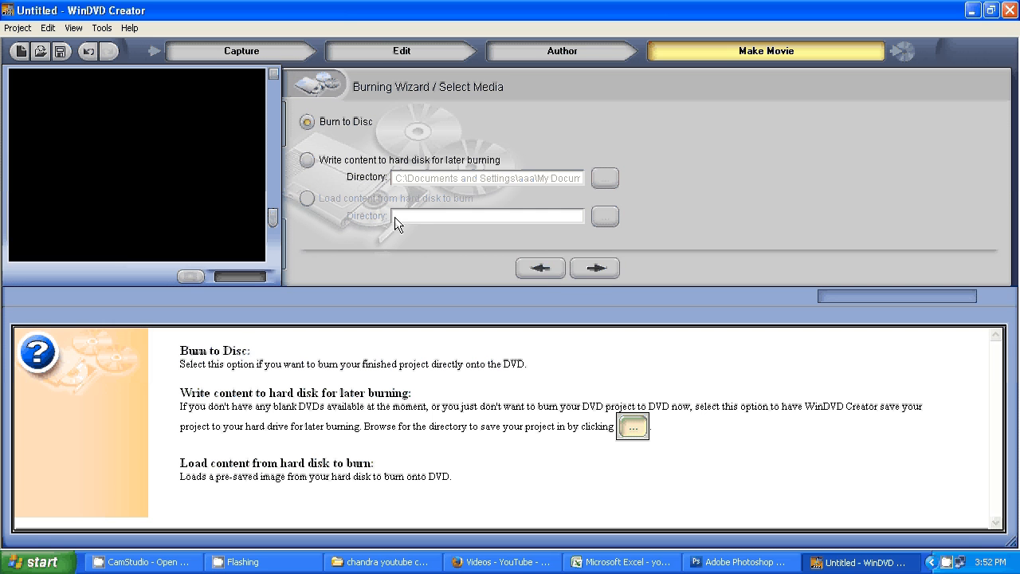
- View the burning device settings, go back to choose writing the content to hard disk for later burning, and start making the movie
click(602, 269)
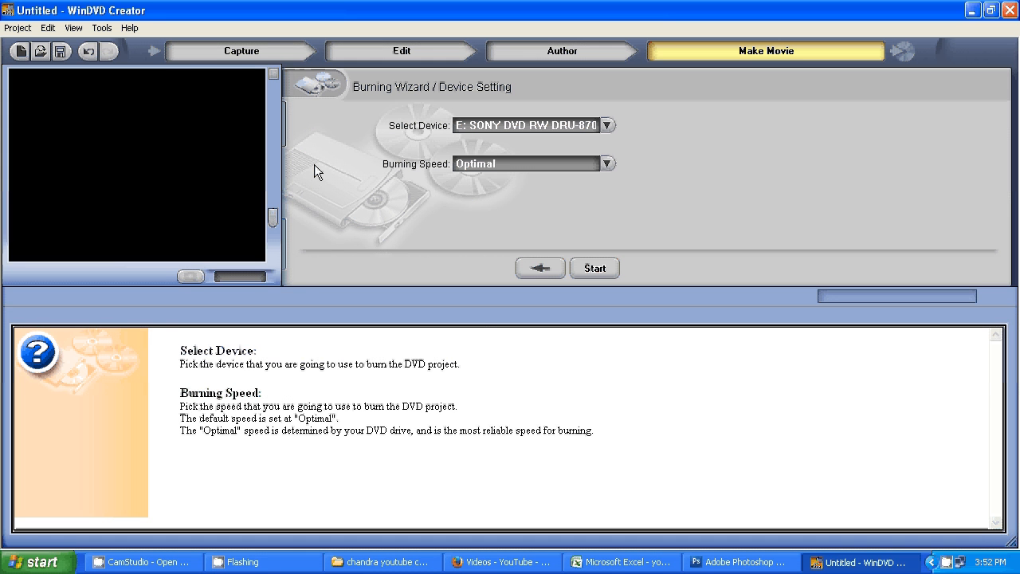
click(540, 268)
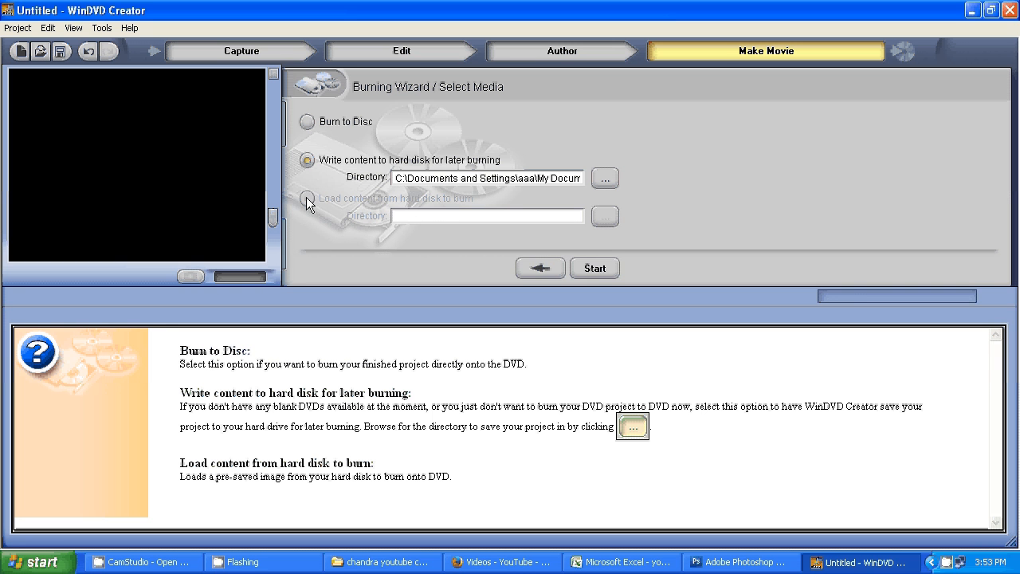
click(595, 270)
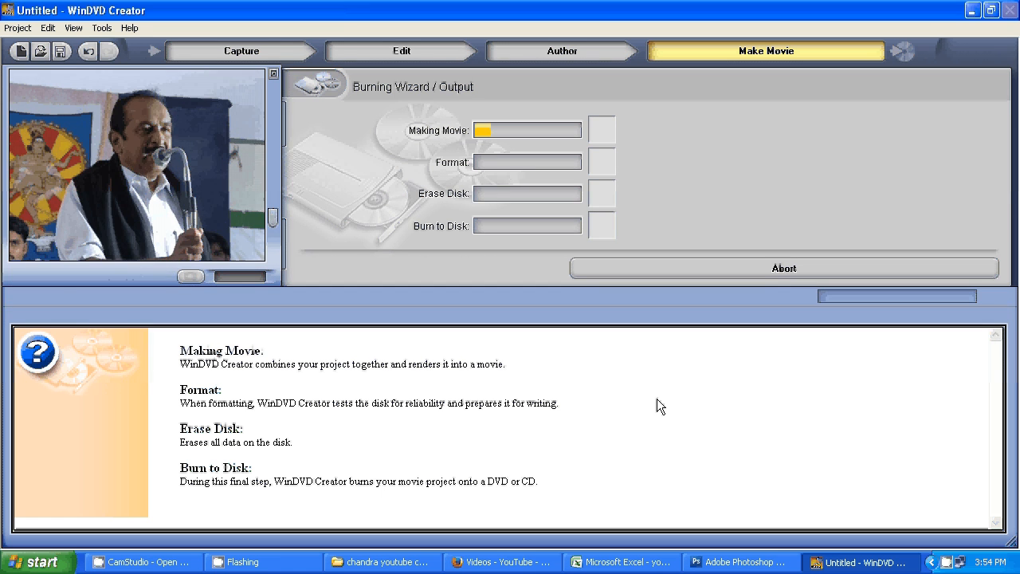
key(alt+Tab)
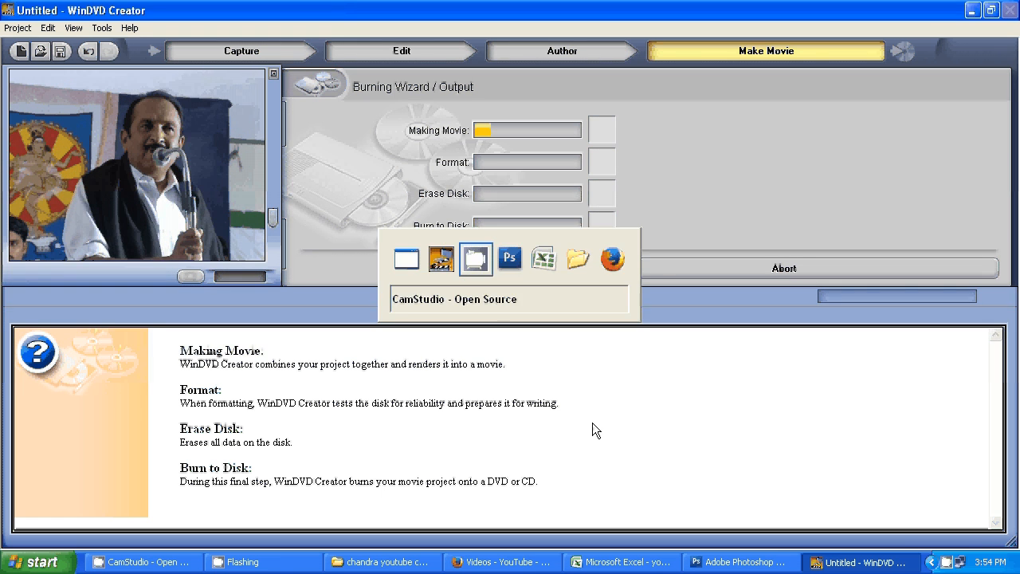